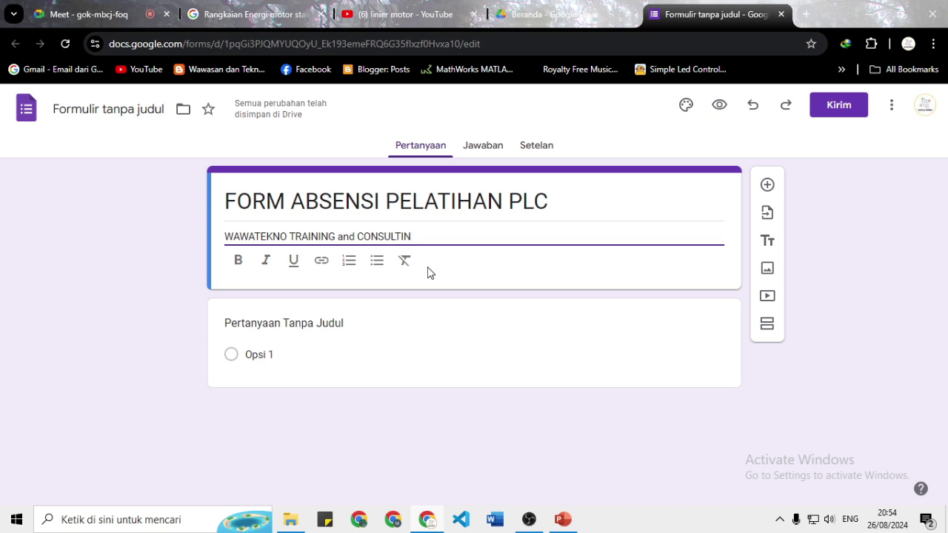
- Replace the form description with "Wawatekno Training and Consulting"
{"action": "key", "text": "BackSpace"}
{"action": "key", "text": "BackSpace"}
{"action": "key", "text": "BackSpace"}
{"action": "key", "text": "BackSpace"}
{"action": "key", "text": "BackSpace"}
{"action": "key", "text": "BackSpace"}
{"action": "key", "text": "BackSpace"}
{"action": "key", "text": "BackSpace"}
{"action": "key", "text": "BackSpace"}
{"action": "key", "text": "BackSpace"}
{"action": "key", "text": "BackSpace"}
{"action": "key", "text": "BackSpace"}
{"action": "key", "text": "BackSpace"}
{"action": "key", "text": "BackSpace"}
{"action": "key", "text": "BackSpace"}
{"action": "key", "text": "BackSpace"}
{"action": "key", "text": "BackSpace"}
{"action": "key", "text": "BackSpace"}
{"action": "key", "text": "BackSpace"}
{"action": "key", "text": "BackSpace"}
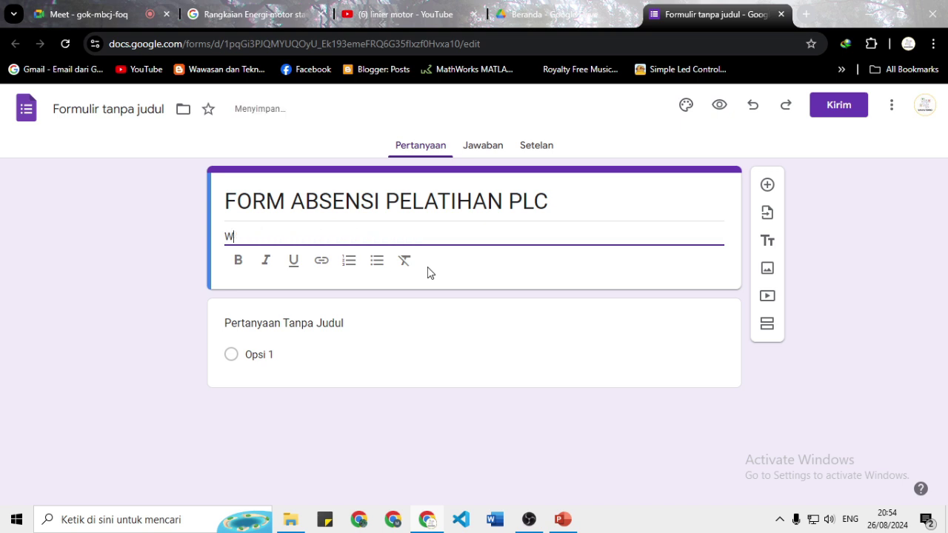
{"action": "type", "text": "awatekno Trai"}
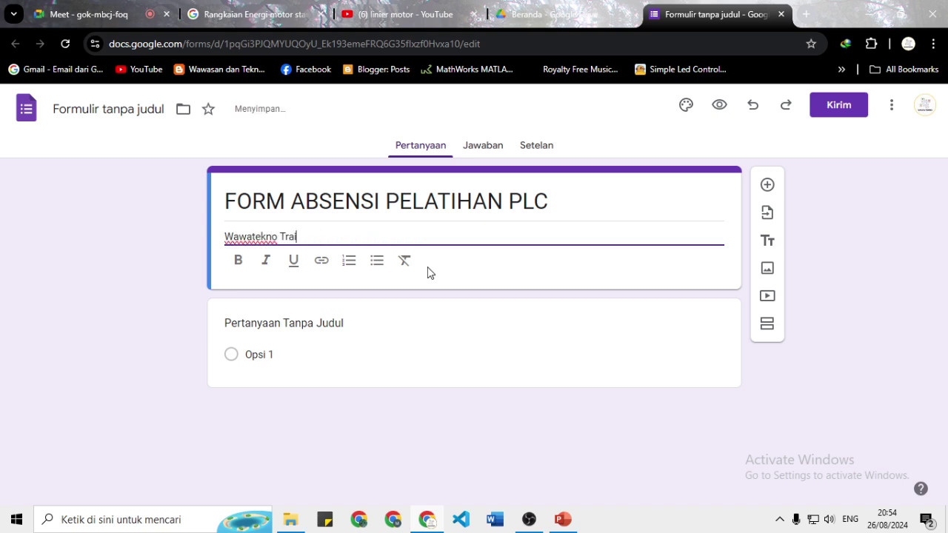
{"action": "type", "text": "ning and Consul"}
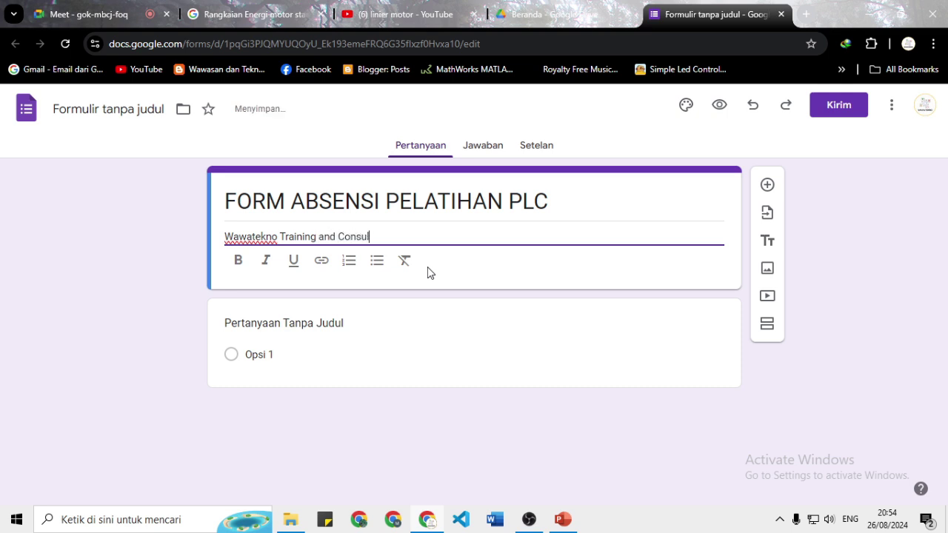
{"action": "type", "text": "ting"}
- Title the first question "NAMA LENGKAP", set its type to Jawaban singkat and make it required
{"action": "left_click", "coordinate": [309, 322]}
{"action": "type", "text": "NAM"}
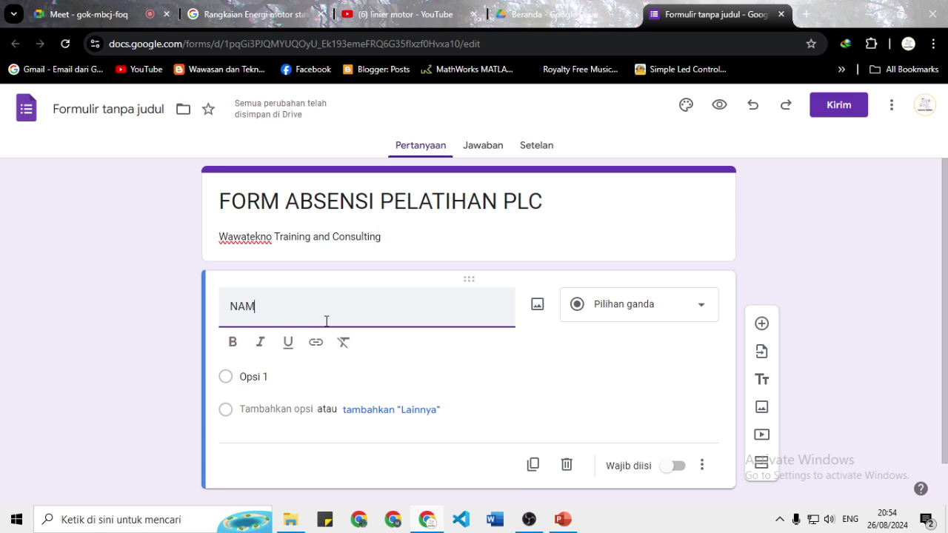
{"action": "type", "text": "A LENGKAP"}
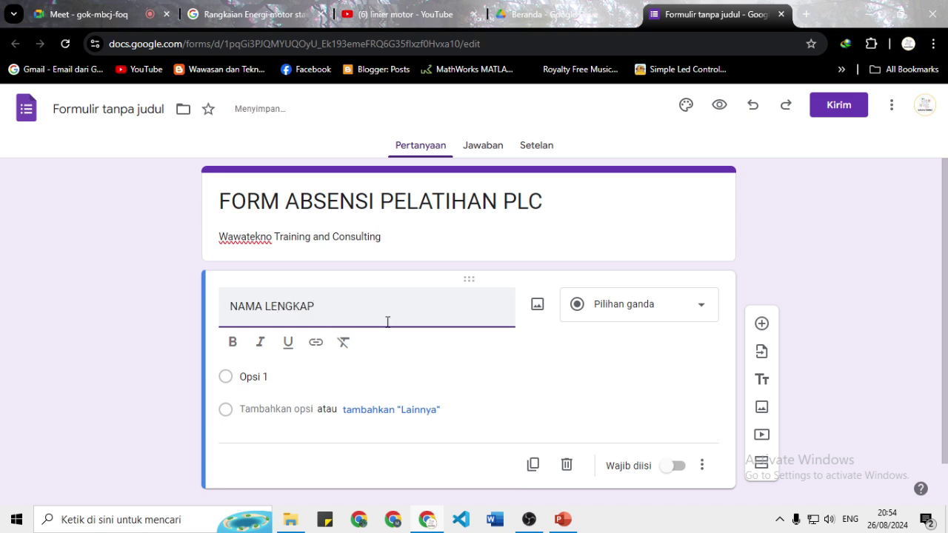
{"action": "left_click", "coordinate": [614, 312]}
{"action": "left_click", "coordinate": [538, 329]}
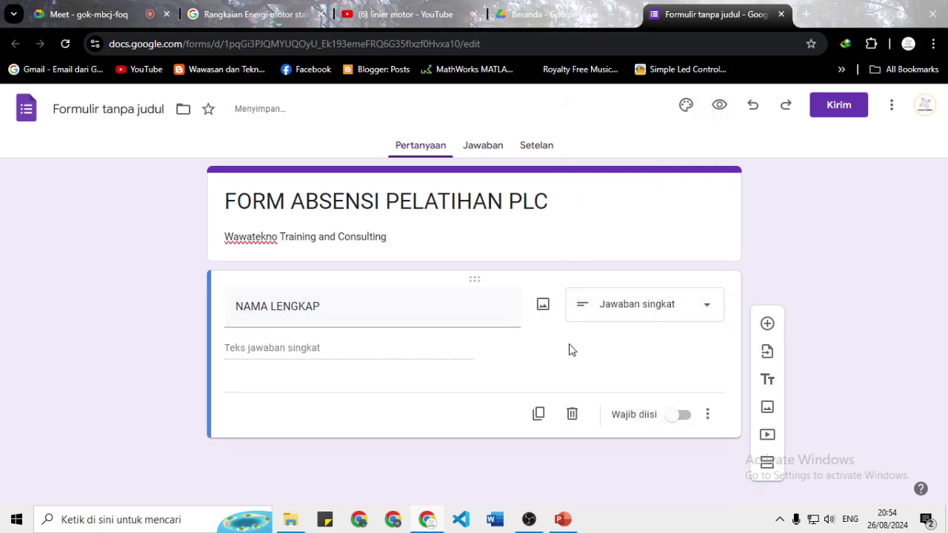
{"action": "left_click", "coordinate": [683, 414]}
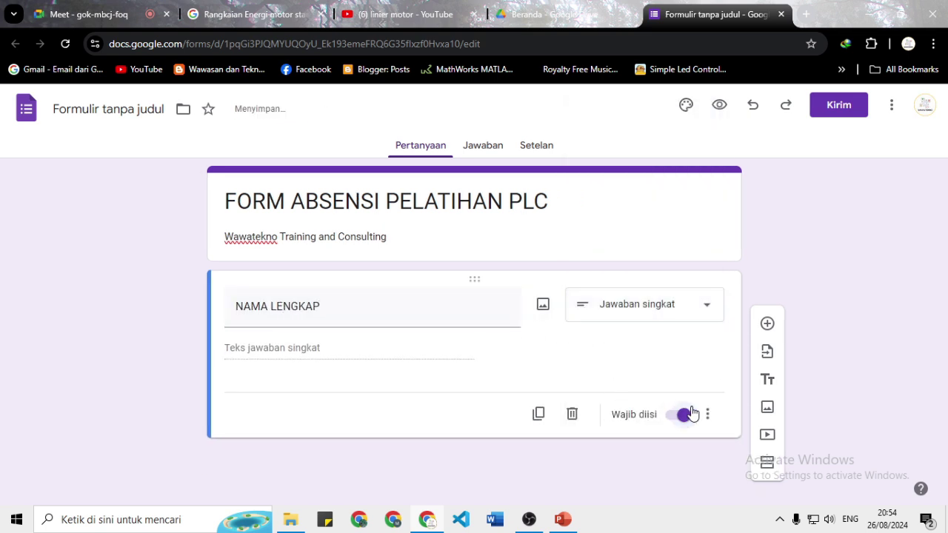
- Duplicate the "NAMA LENGKAP" question and retitle the copy "Pertemuan ke"
{"action": "left_click", "coordinate": [537, 414]}
{"action": "key", "text": "ctrl+a"}
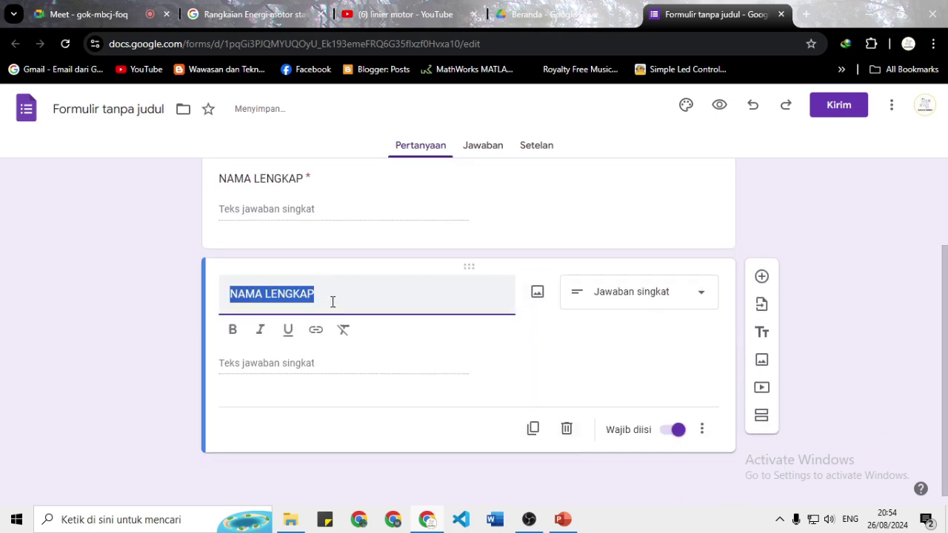
{"action": "type", "text": "JUD"}
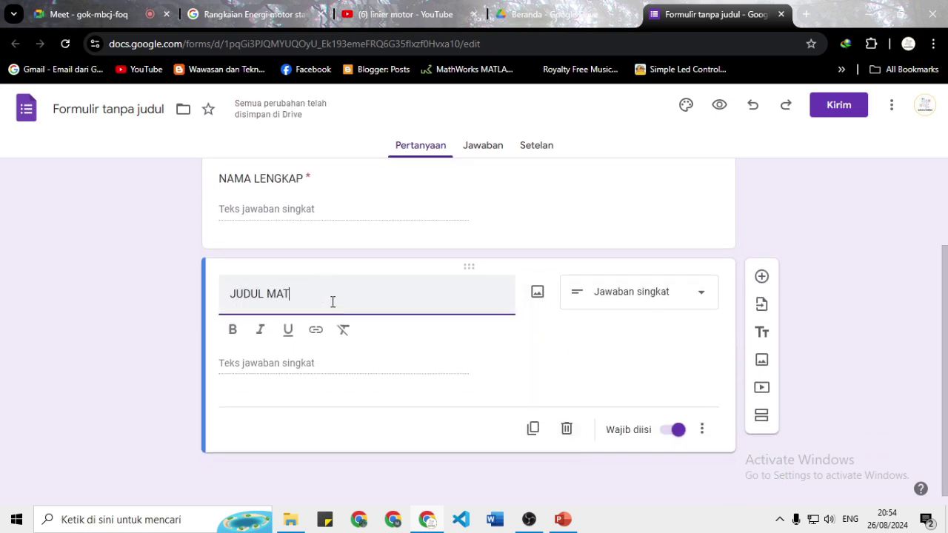
{"action": "type", "text": "UL M"}
{"action": "key", "text": "BackSpace"}
{"action": "key", "text": "BackSpace"}
{"action": "key", "text": "BackSpace"}
{"action": "key", "text": "BackSpace"}
{"action": "key", "text": "BackSpace"}
{"action": "key", "text": "BackSpace"}
{"action": "key", "text": "BackSpace"}
{"action": "type", "text": "Pertemuan"}
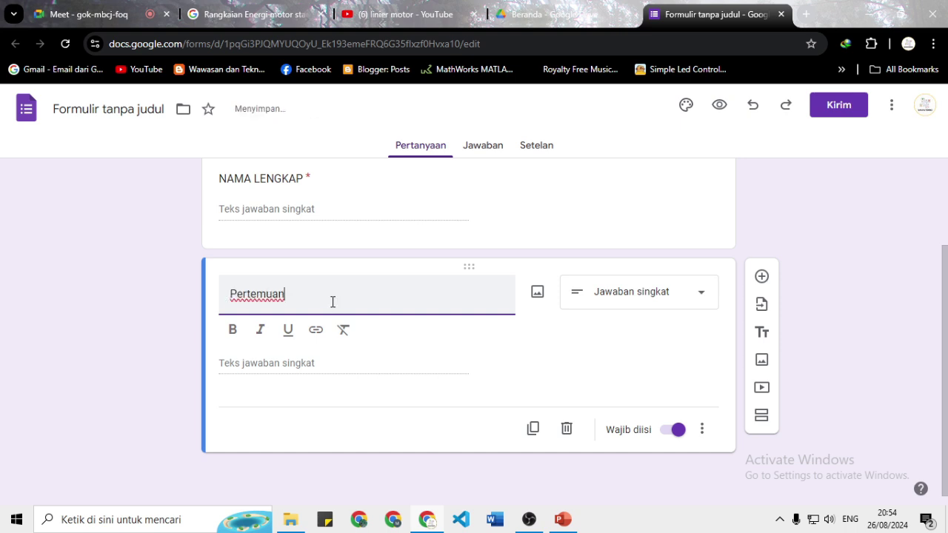
{"action": "left_click", "coordinate": [645, 300]}
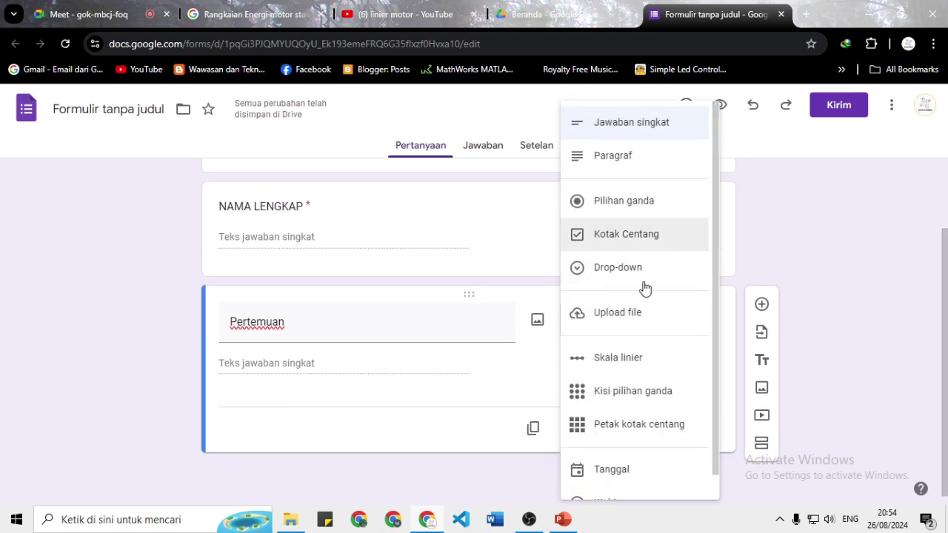
{"action": "key", "text": "Escape"}
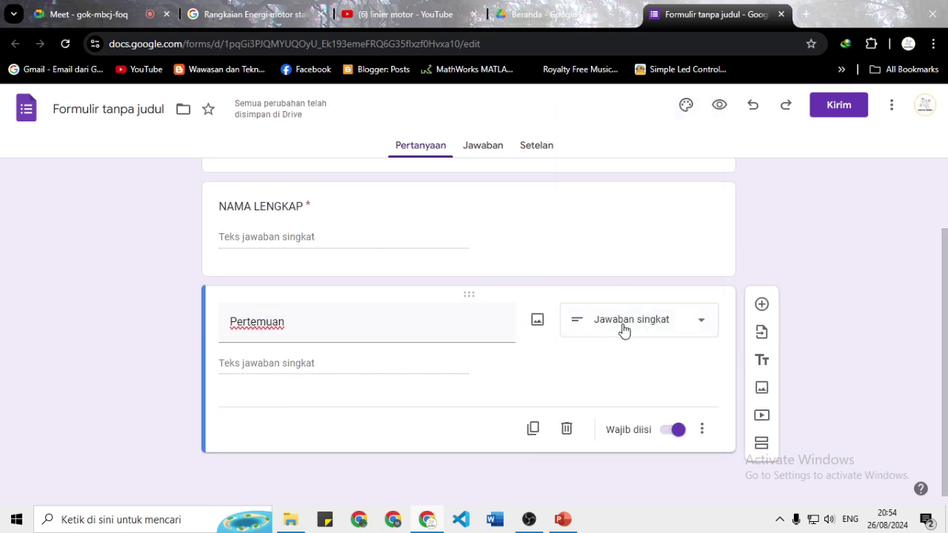
{"action": "double_click", "coordinate": [349, 327]}
{"action": "left_click", "coordinate": [348, 327]}
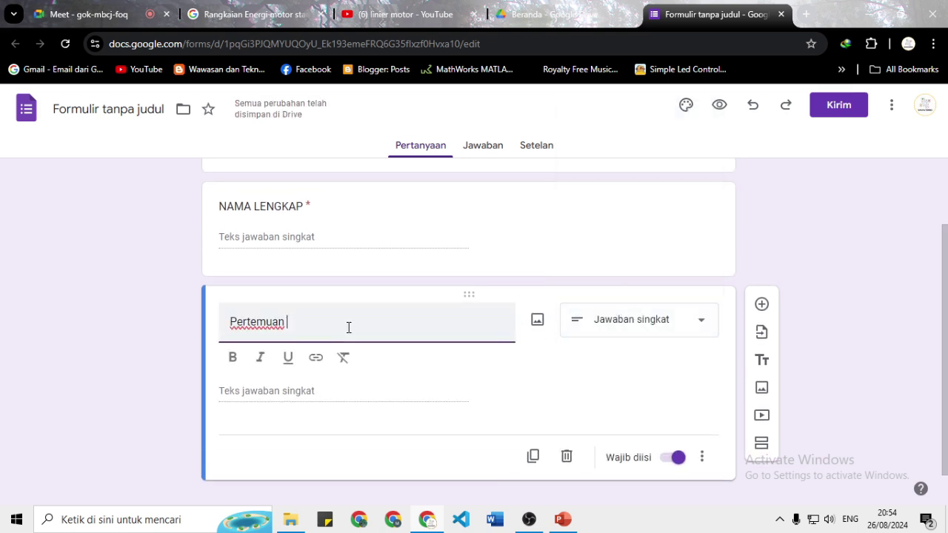
{"action": "type", "text": "ke"}
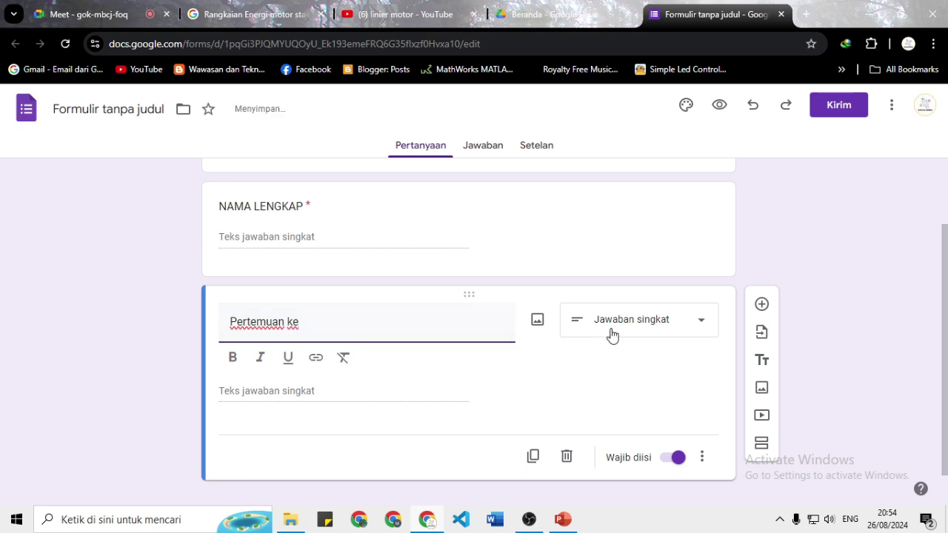
- Change the "Pertemuan ke" question to Pilihan ganda and enter the answer options 1, 2, 3, 4 and 5
{"action": "left_click", "coordinate": [612, 335]}
{"action": "left_click", "coordinate": [629, 184]}
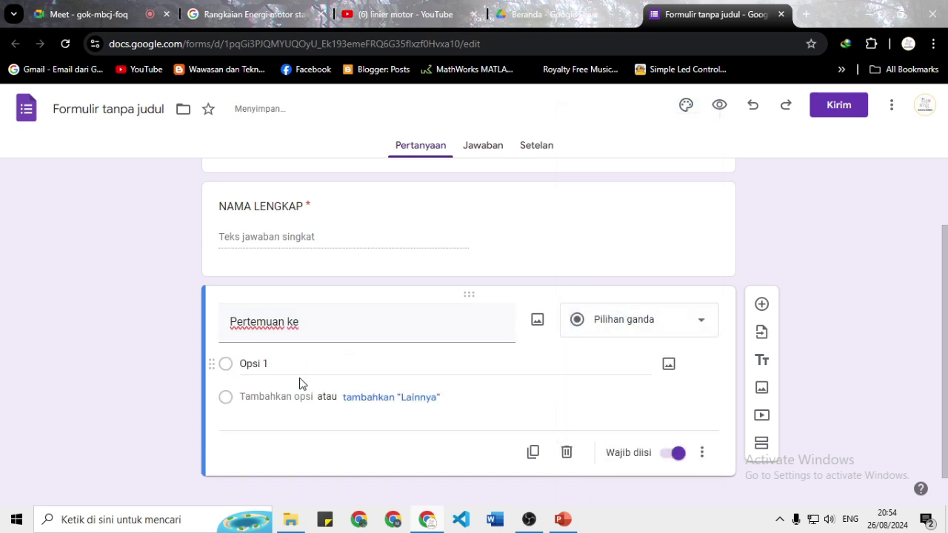
{"action": "left_click", "coordinate": [304, 364]}
{"action": "type", "text": "1"}
{"action": "left_click", "coordinate": [275, 396]}
{"action": "type", "text": "2"}
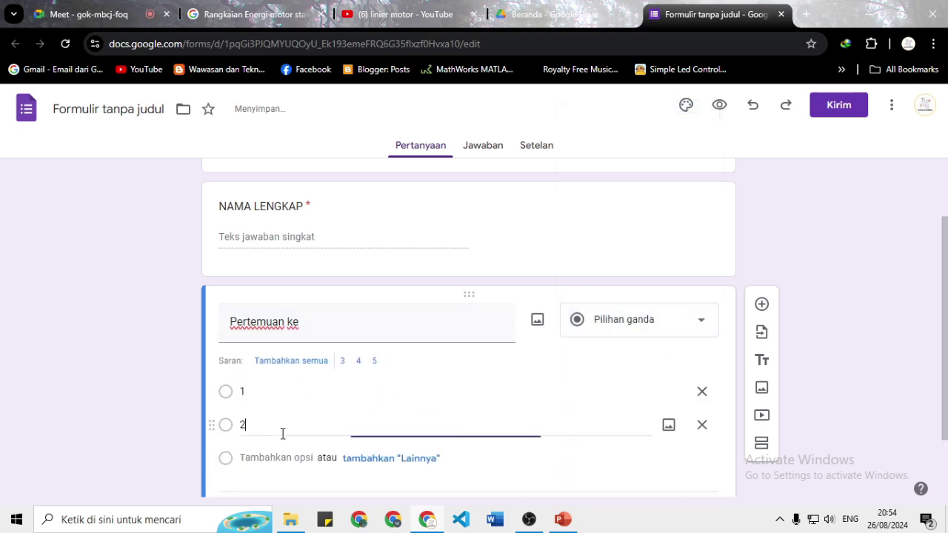
{"action": "left_click", "coordinate": [275, 388]}
{"action": "type", "text": "3"}
{"action": "left_click", "coordinate": [275, 375]}
{"action": "type", "text": "4"}
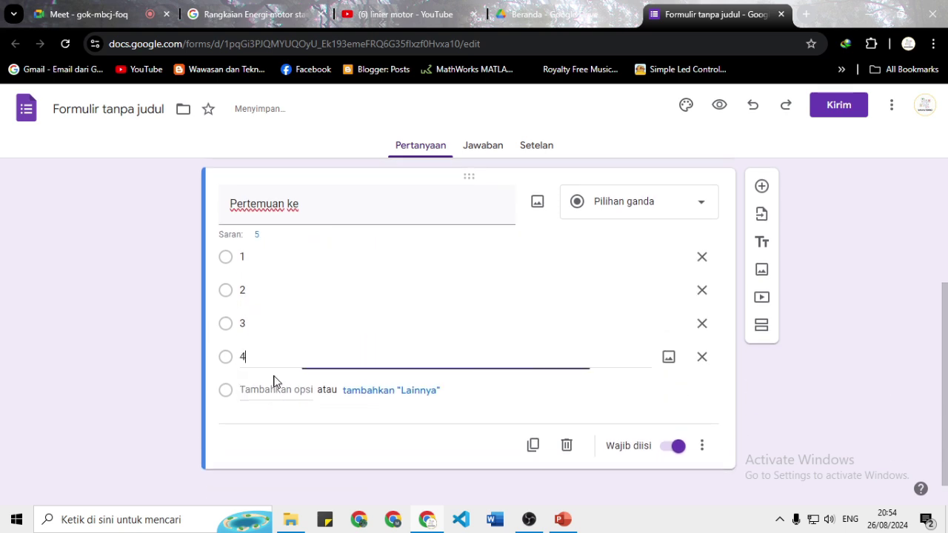
{"action": "left_click", "coordinate": [276, 373]}
{"action": "type", "text": "5"}
- Add the answer options 6, 7, 8 and 9 to the "Pertemuan ke" question
{"action": "left_click", "coordinate": [281, 393]}
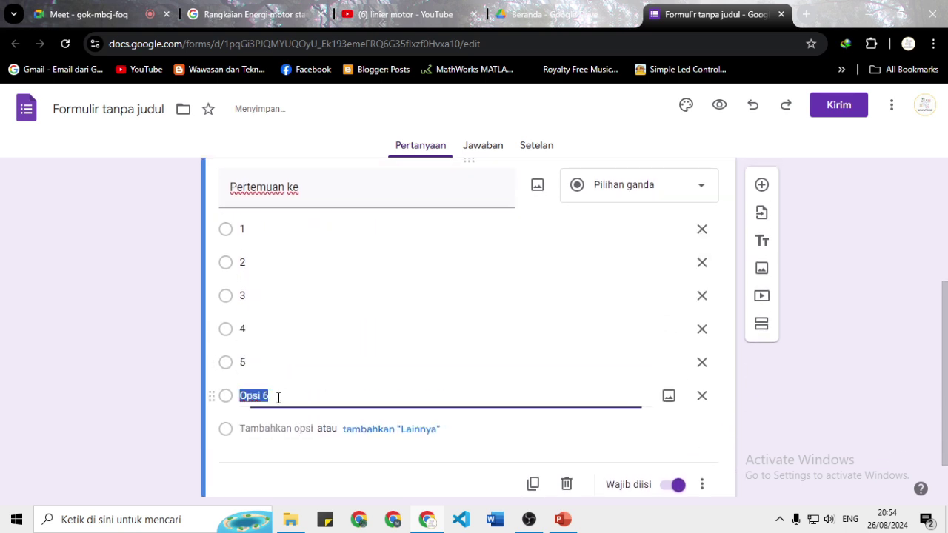
{"action": "type", "text": "6"}
{"action": "left_click", "coordinate": [274, 428]}
{"action": "left_click", "coordinate": [273, 431]}
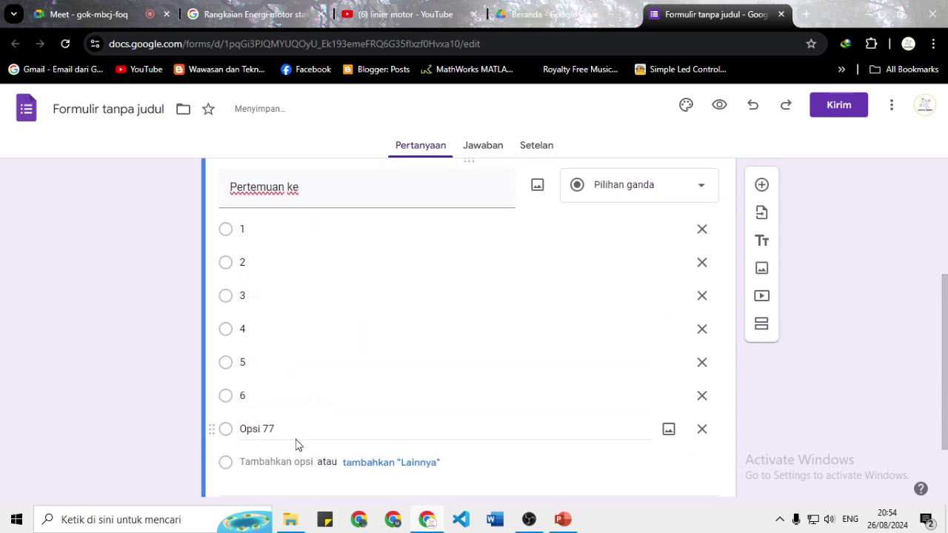
{"action": "left_click", "coordinate": [273, 431]}
{"action": "type", "text": "7"}
{"action": "left_click", "coordinate": [272, 392]}
{"action": "type", "text": "8"}
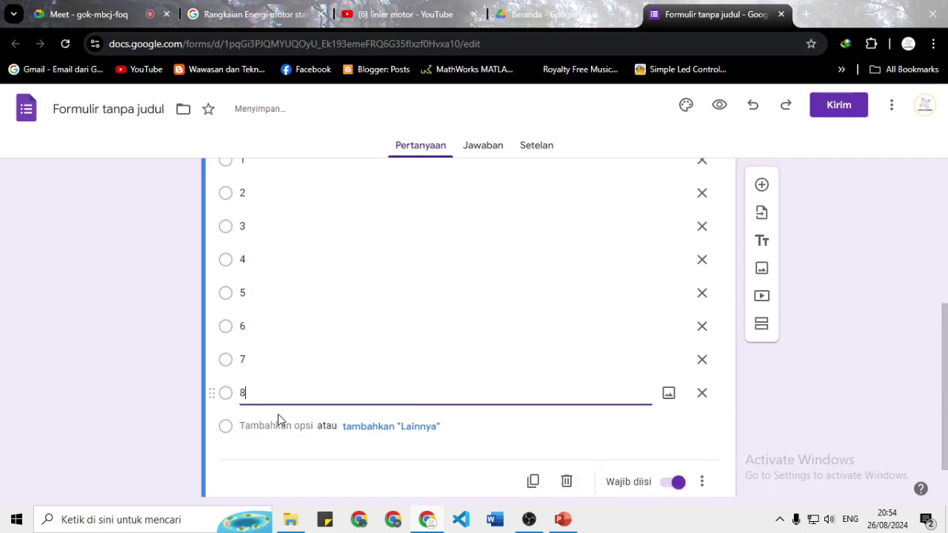
{"action": "left_click", "coordinate": [278, 426]}
{"action": "type", "text": "9"}
- Add the answer options 10, 11 and 12 to the "Pertemuan ke" question
{"action": "left_click", "coordinate": [284, 457]}
{"action": "type", "text": "0"}
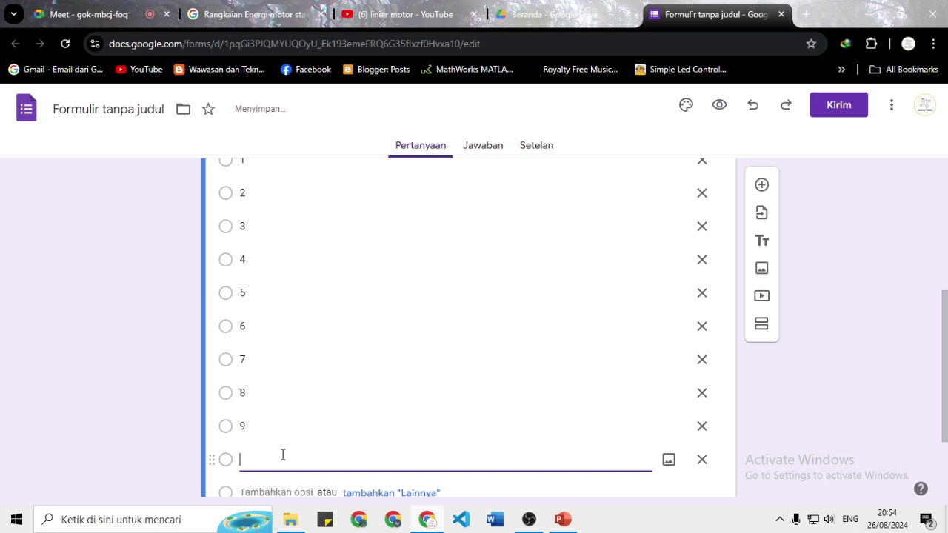
{"action": "type", "text": "10"}
{"action": "scroll", "coordinate": [267, 437], "scroll_direction": "down", "scroll_amount": 2}
{"action": "left_click", "coordinate": [257, 374]}
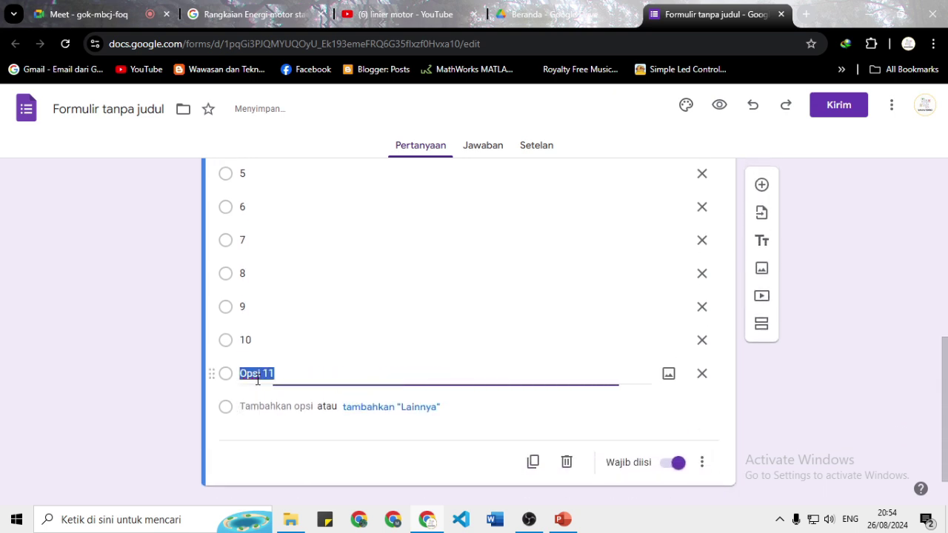
{"action": "type", "text": "11"}
{"action": "left_click", "coordinate": [259, 407]}
{"action": "type", "text": "1"}
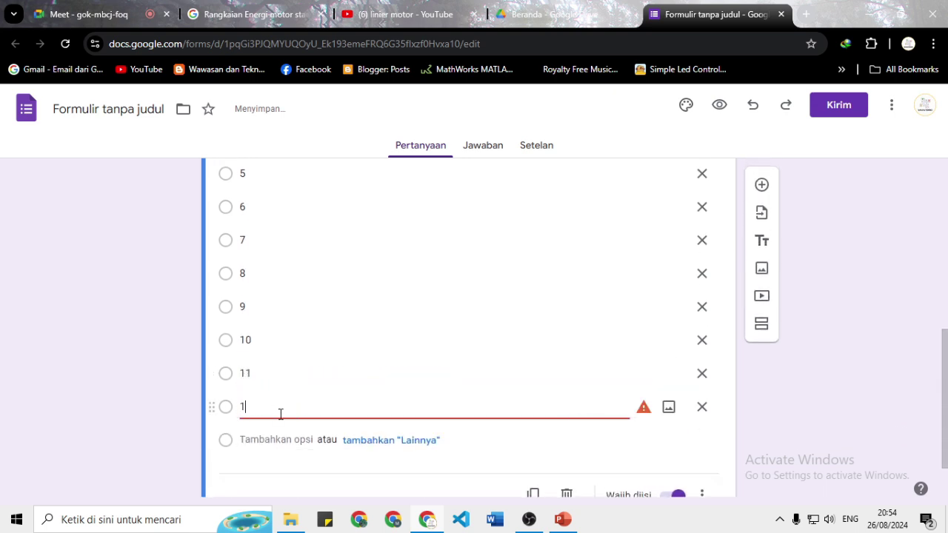
{"action": "type", "text": "2"}
{"action": "scroll", "coordinate": [360, 421], "scroll_direction": "down", "scroll_amount": 1}
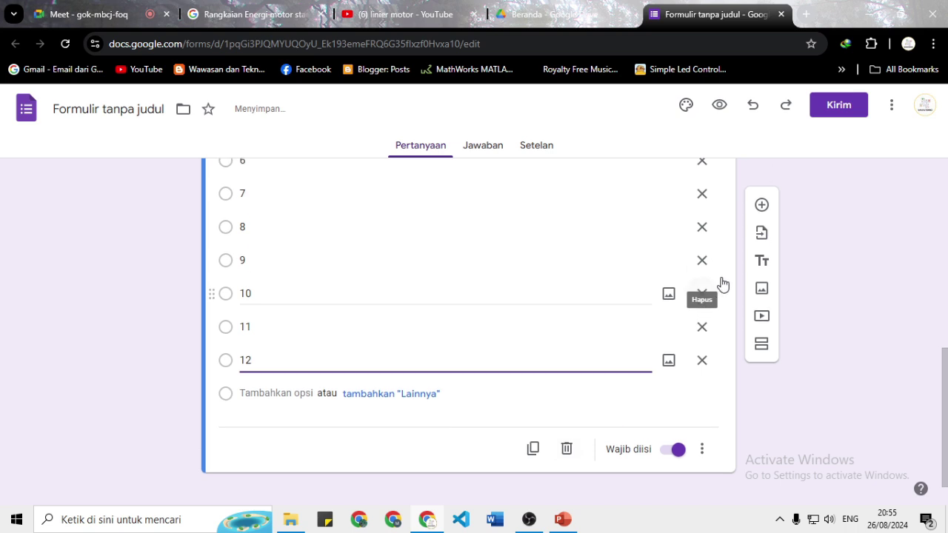
- Add a required Jawaban singkat question titled "Judul Materi" below the meeting-number question
{"action": "scroll", "coordinate": [748, 304], "scroll_direction": "up", "scroll_amount": 2}
{"action": "left_click", "coordinate": [760, 185]}
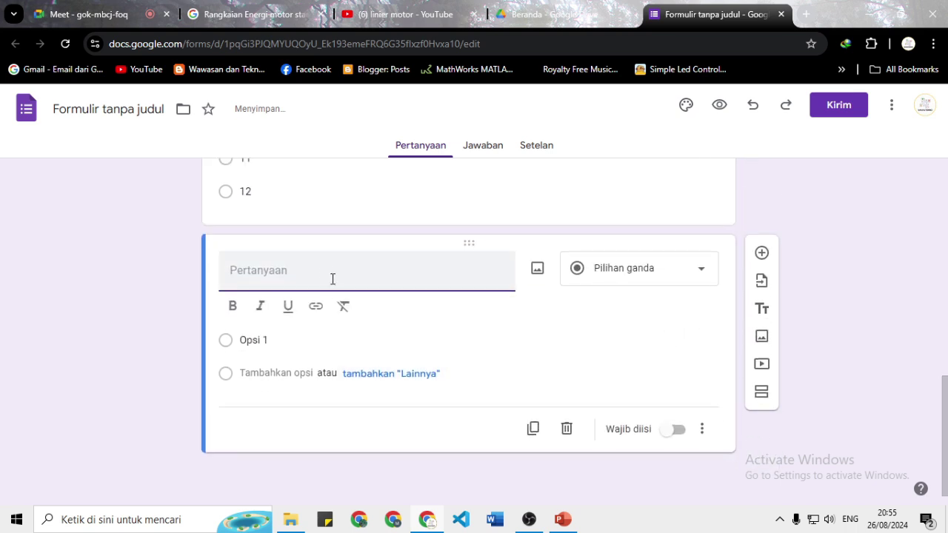
{"action": "type", "text": "Judul Materi"}
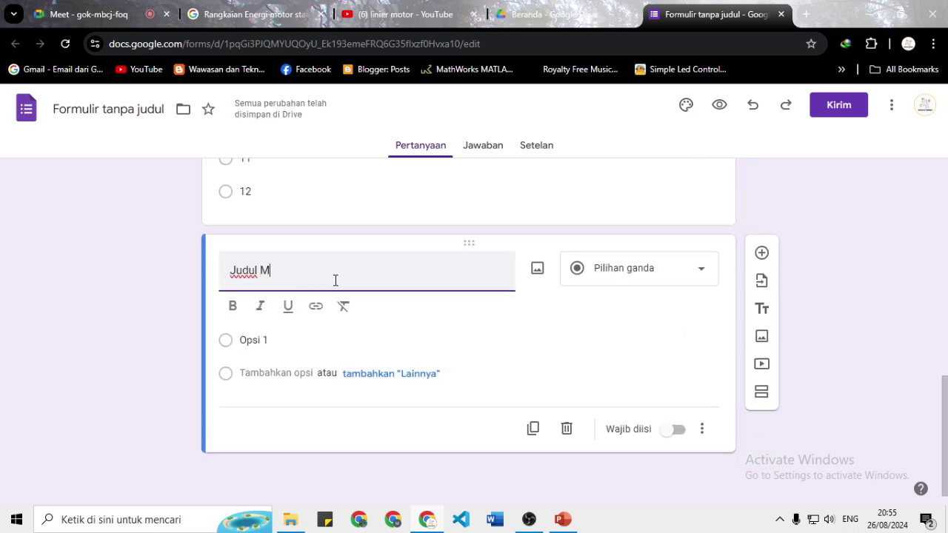
{"action": "left_click", "coordinate": [671, 431]}
{"action": "left_click", "coordinate": [661, 273]}
{"action": "scroll", "coordinate": [682, 363], "scroll_direction": "down", "scroll_amount": 6}
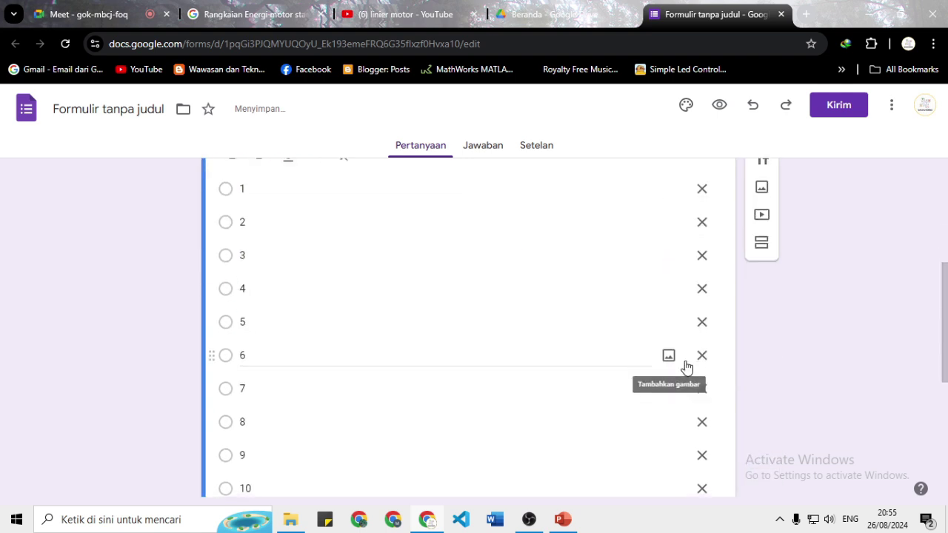
{"action": "left_click", "coordinate": [719, 378]}
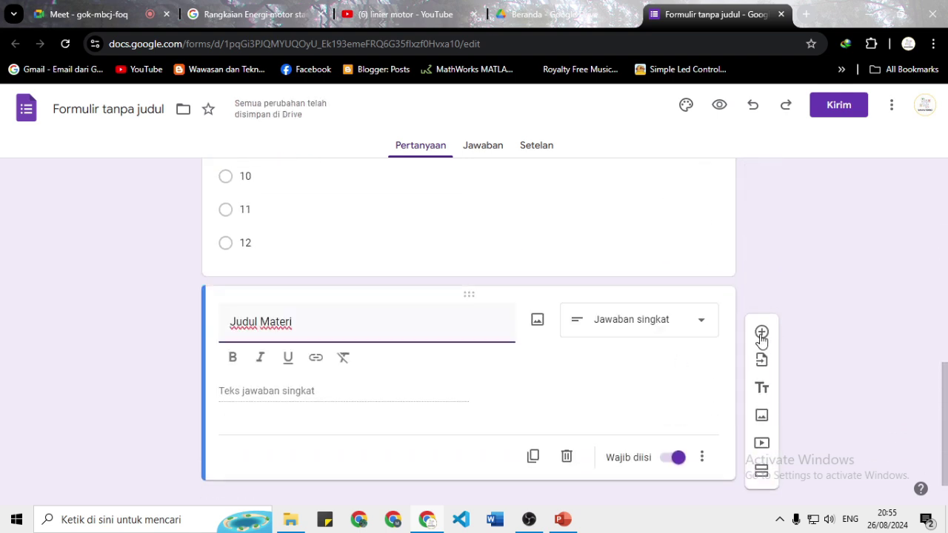
- Add another question below "Judul Materi" and set its type to Upload file
{"action": "left_click", "coordinate": [762, 337]}
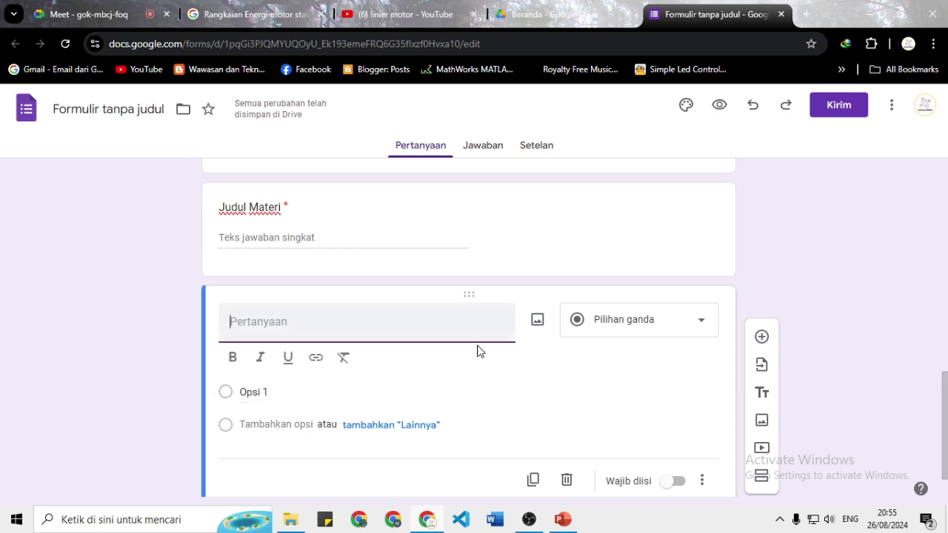
{"action": "left_click", "coordinate": [655, 332]}
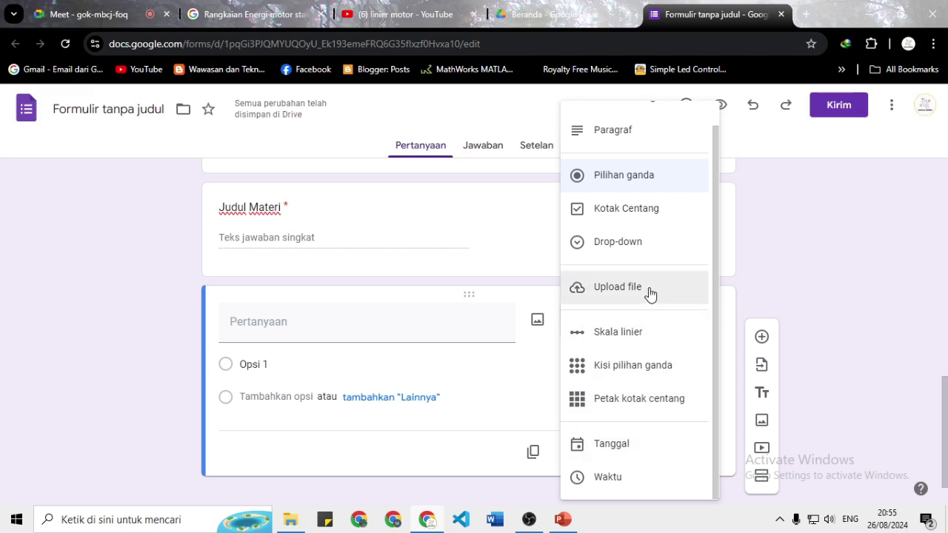
{"action": "left_click", "coordinate": [650, 295]}
{"action": "left_click", "coordinate": [675, 416]}
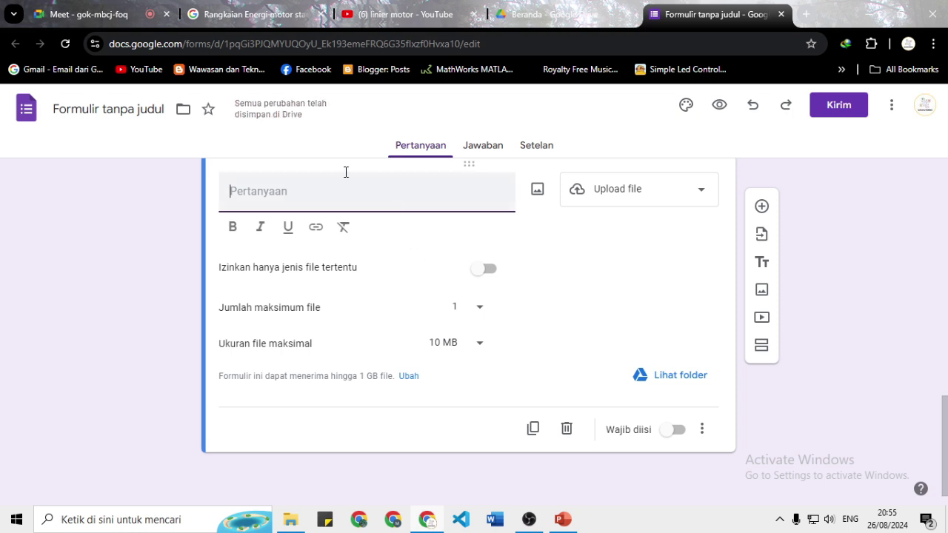
- Title the file-upload question "UPLOAD ScreenShot Pelatihan"
{"action": "type", "text": "UPL0"}
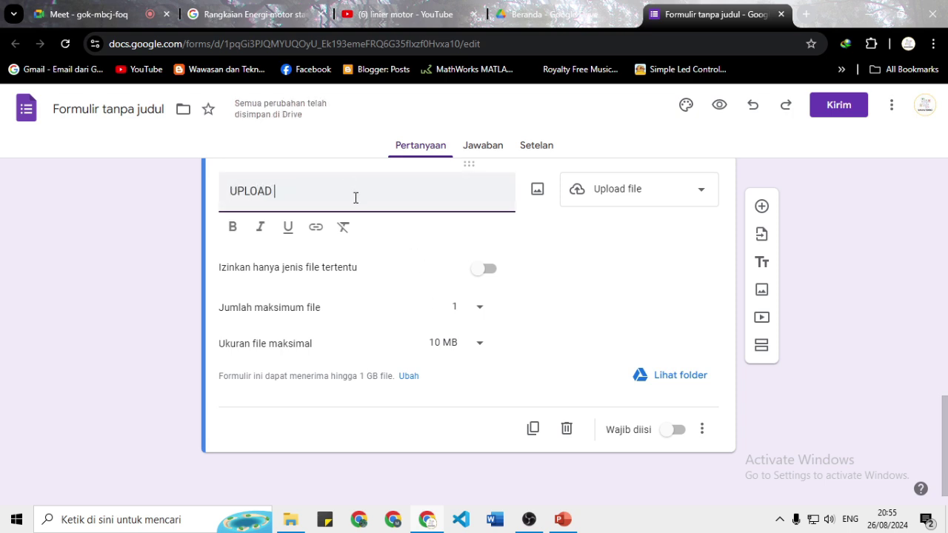
{"action": "type", "text": "AD SS"}
{"action": "key", "text": "BackSpace"}
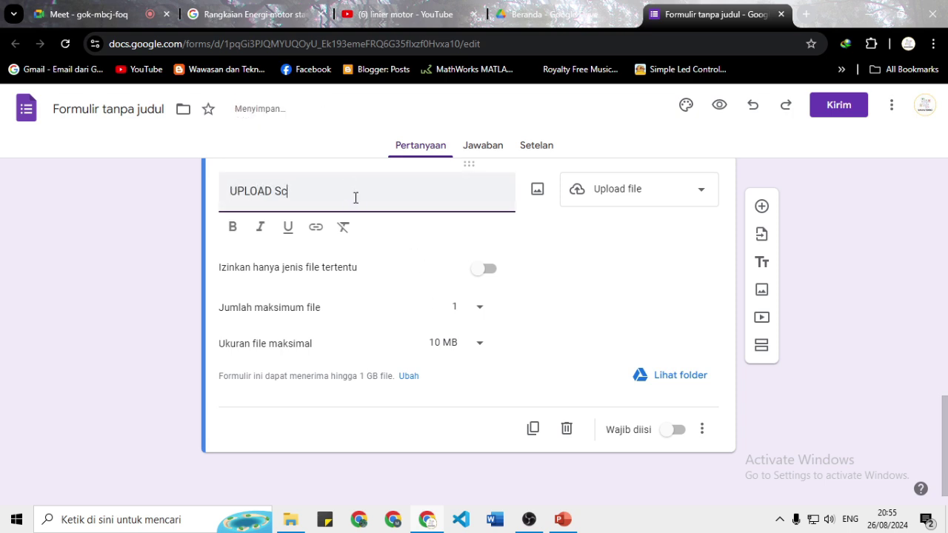
{"action": "type", "text": "creenShot Pelatihan"}
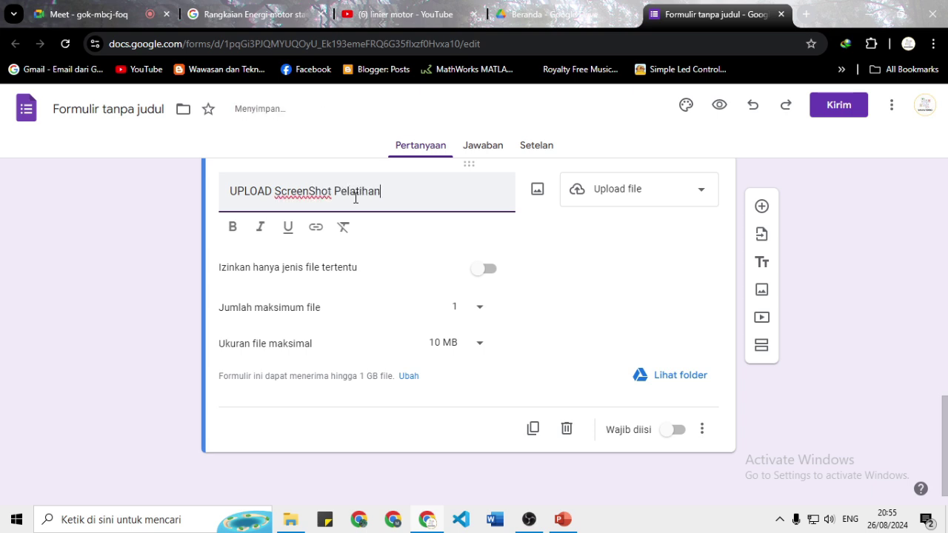
{"action": "left_click", "coordinate": [671, 430]}
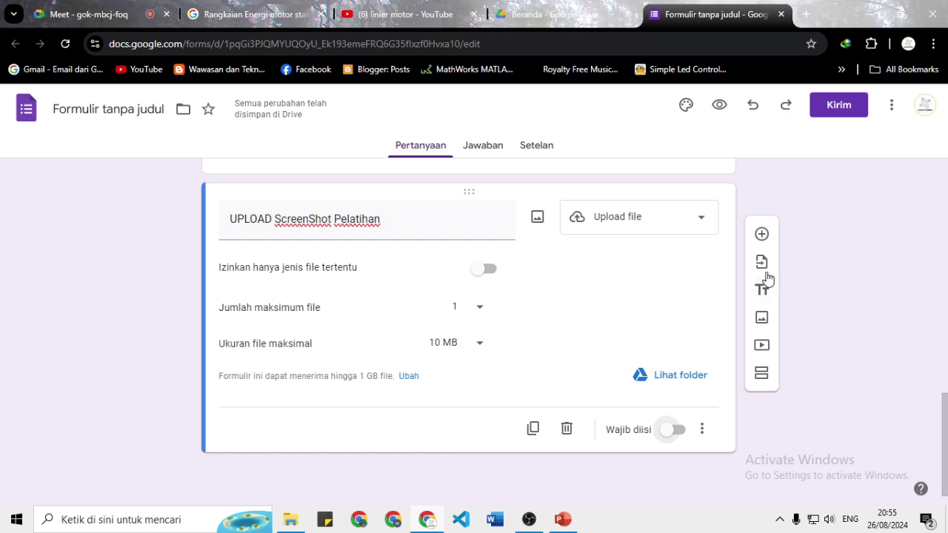
- Name the form file "FORM ABSENSI PELATIHAN PLC" to match the form's title
{"action": "left_click", "coordinate": [507, 146]}
{"action": "left_click", "coordinate": [534, 147]}
{"action": "left_click", "coordinate": [434, 148]}
{"action": "left_click", "coordinate": [100, 109]}
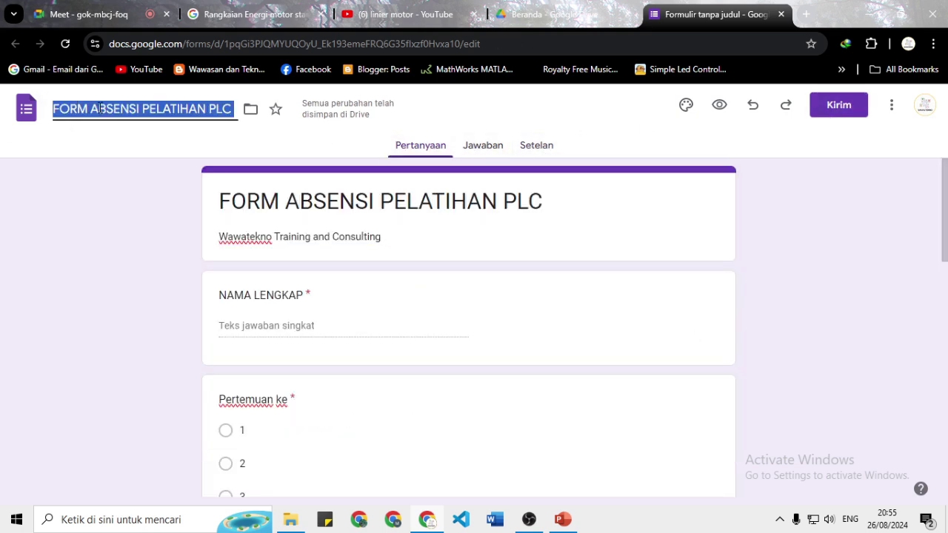
- Extend the title in the form's header to "FORM ABSENSI PELATIHAN PLC Allen Bradley"
{"action": "left_click", "coordinate": [509, 221]}
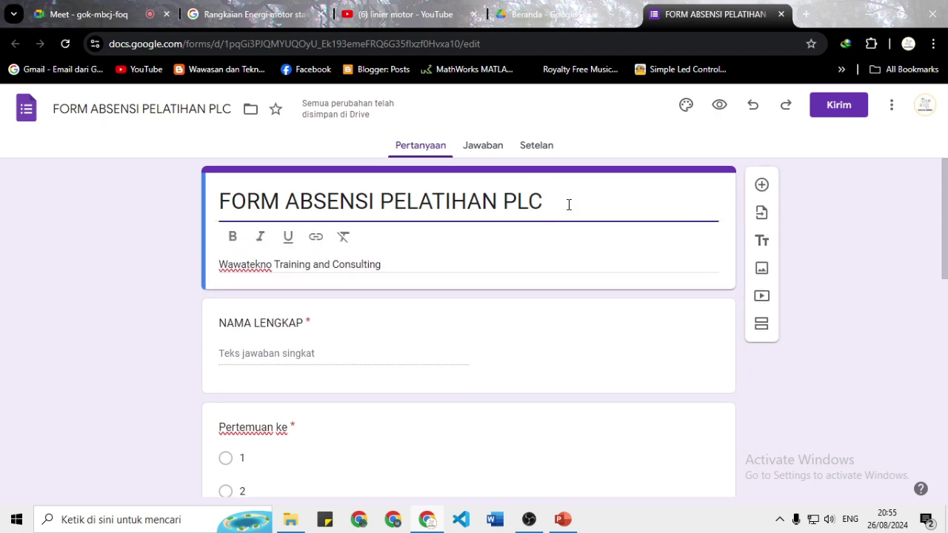
{"action": "type", "text": "A"}
{"action": "type", "text": "llen"}
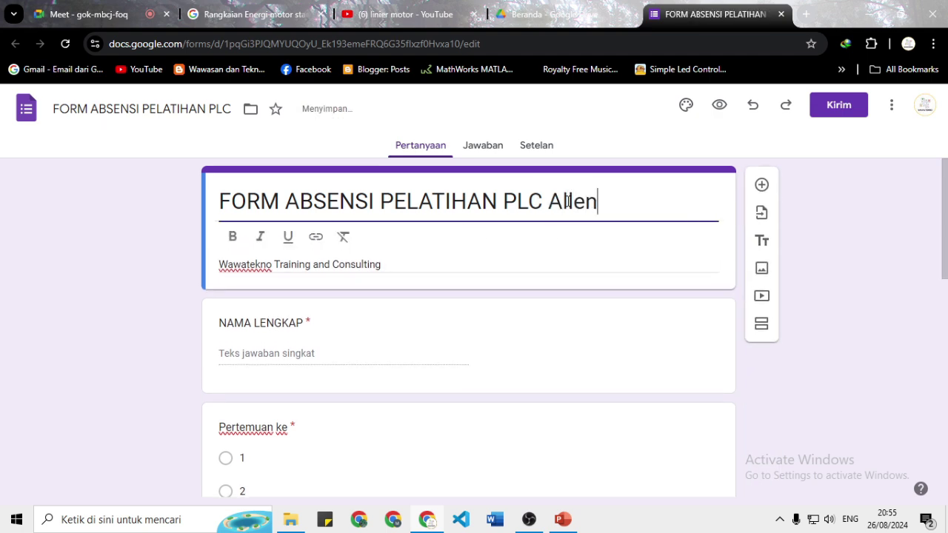
{"action": "type", "text": " Bradle"}
{"action": "key", "text": "BackSpace"}
{"action": "type", "text": "ley"}
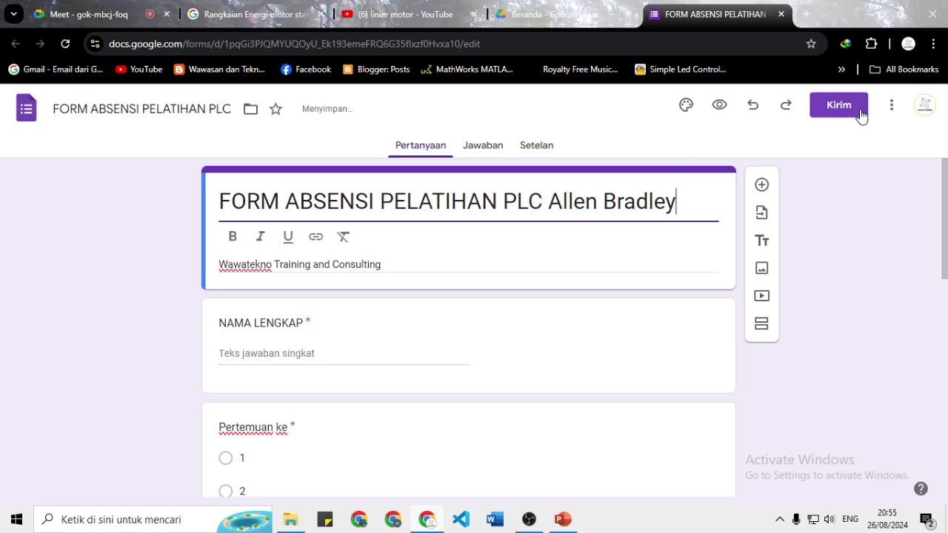
- Shorten the form's sharing link and set email address collection to Input responden
{"action": "left_click", "coordinate": [860, 112]}
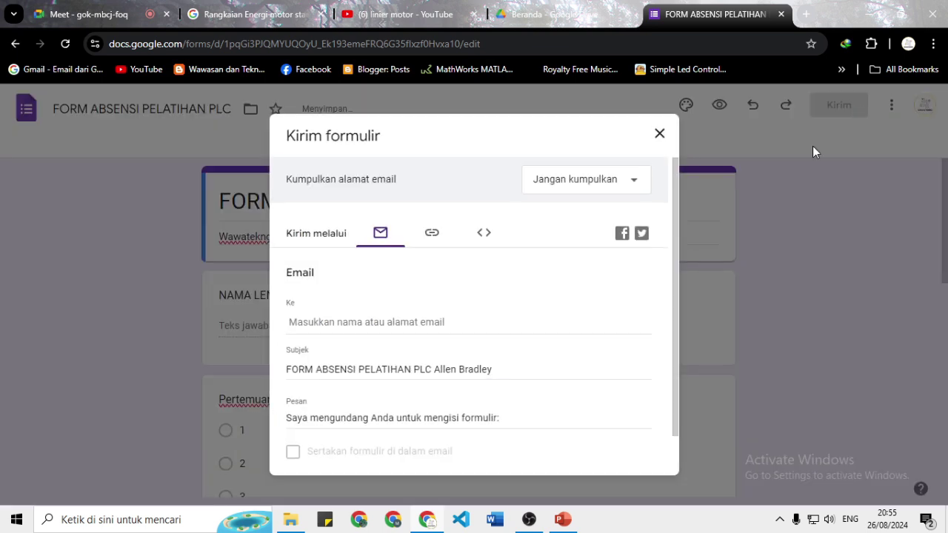
{"action": "left_click", "coordinate": [435, 243]}
{"action": "left_click", "coordinate": [339, 326]}
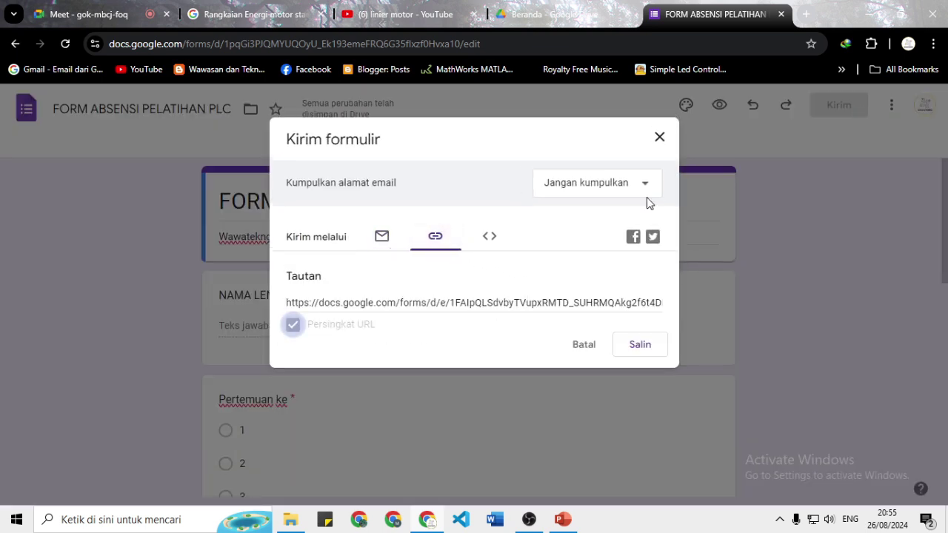
{"action": "left_click", "coordinate": [634, 191]}
{"action": "left_click", "coordinate": [639, 186]}
{"action": "left_click", "coordinate": [635, 191]}
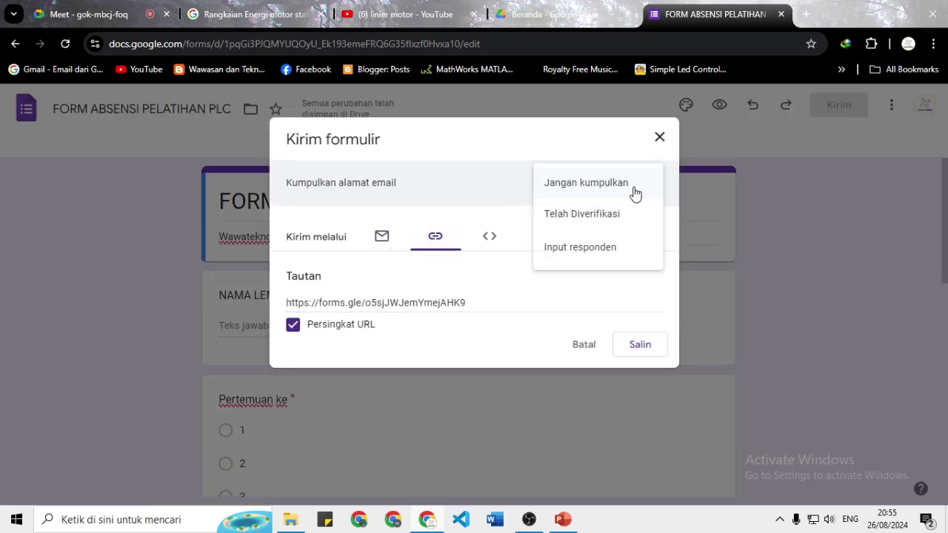
{"action": "left_click", "coordinate": [610, 252]}
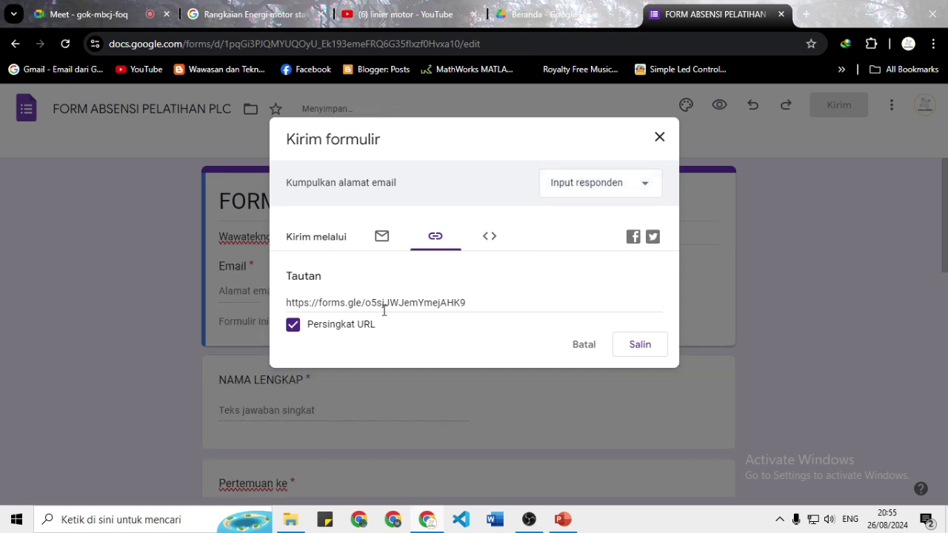
- Copy the shortened form link and close the form's sending options
{"action": "left_click", "coordinate": [631, 345]}
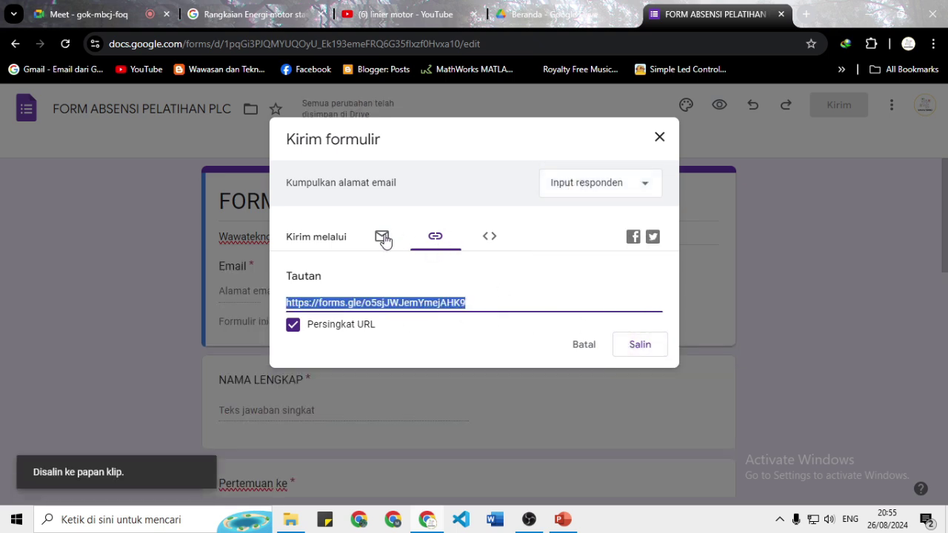
{"action": "left_click", "coordinate": [404, 238]}
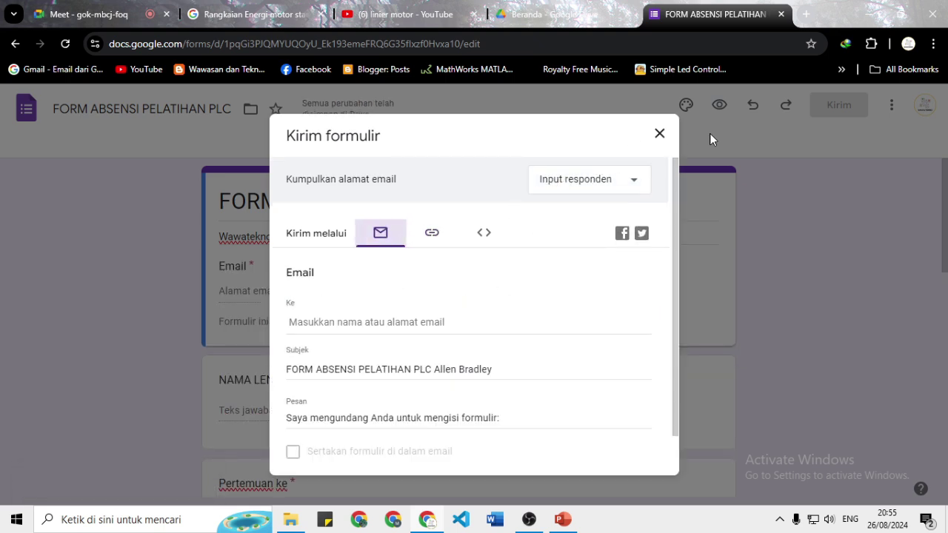
{"action": "left_click", "coordinate": [660, 137]}
- Review the form's settings for responses, file upload limits and presentation, expanding the Presentasi section
{"action": "left_click", "coordinate": [536, 146]}
{"action": "scroll", "coordinate": [627, 303], "scroll_direction": "down", "scroll_amount": 5}
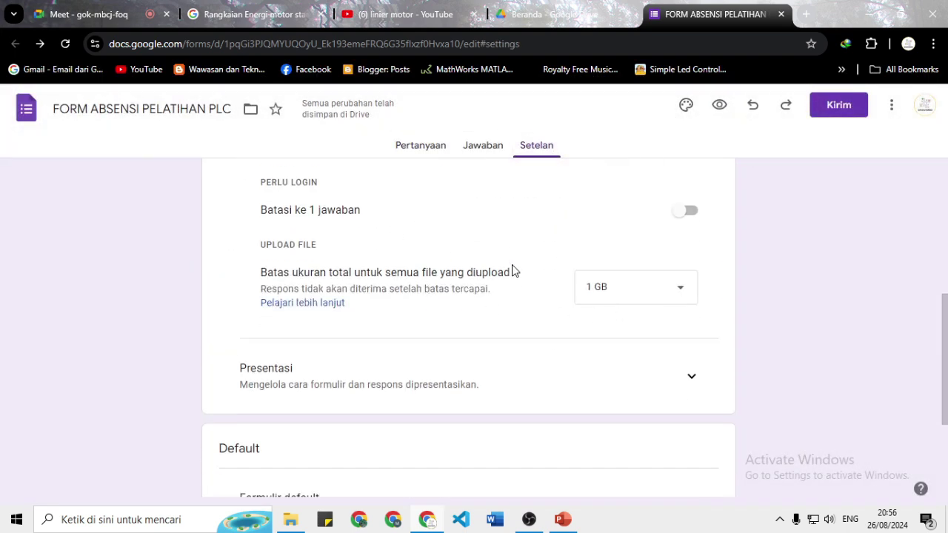
{"action": "scroll", "coordinate": [509, 301], "scroll_direction": "up", "scroll_amount": 1}
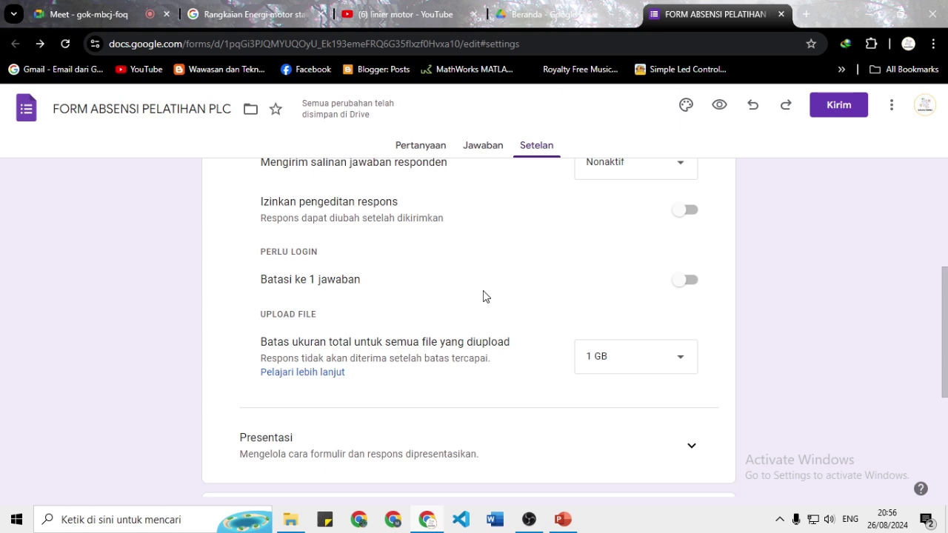
{"action": "scroll", "coordinate": [484, 297], "scroll_direction": "up", "scroll_amount": 1}
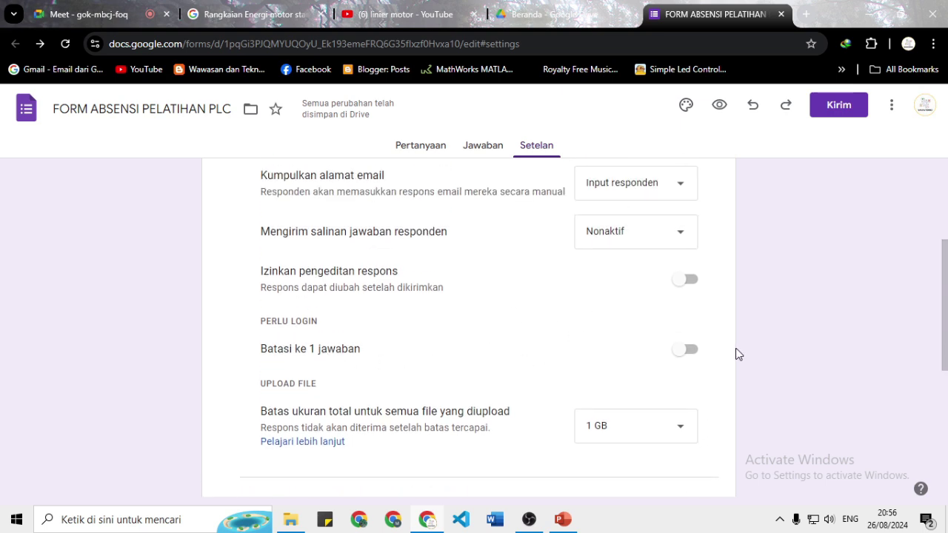
{"action": "scroll", "coordinate": [533, 334], "scroll_direction": "up", "scroll_amount": 1}
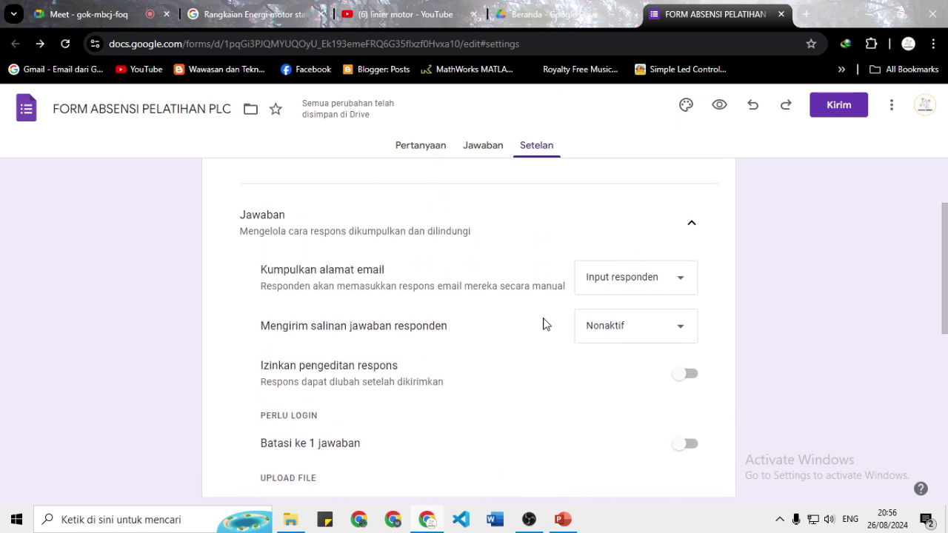
{"action": "scroll", "coordinate": [544, 323], "scroll_direction": "up", "scroll_amount": 2}
{"action": "scroll", "coordinate": [544, 322], "scroll_direction": "down", "scroll_amount": 5}
{"action": "scroll", "coordinate": [541, 330], "scroll_direction": "up", "scroll_amount": 3}
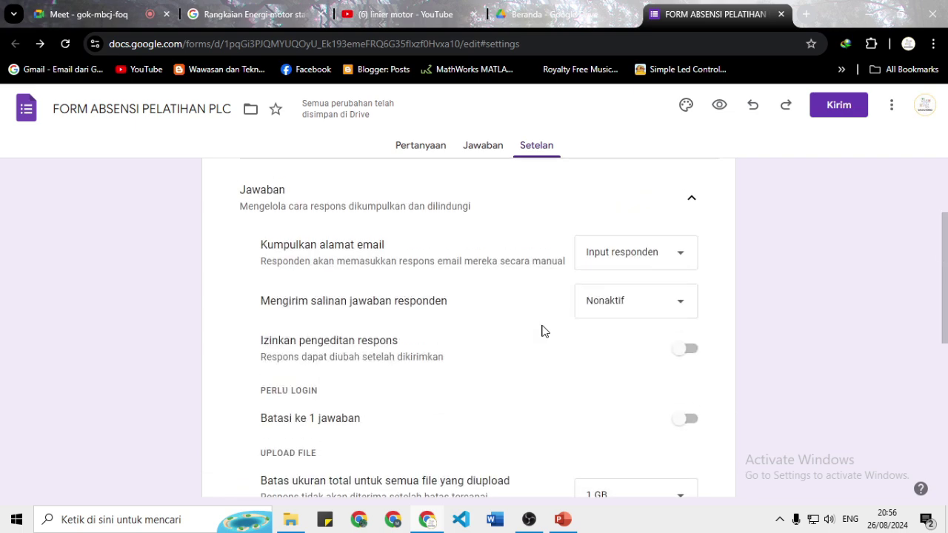
{"action": "scroll", "coordinate": [544, 331], "scroll_direction": "up", "scroll_amount": 1}
{"action": "scroll", "coordinate": [500, 328], "scroll_direction": "down", "scroll_amount": 5}
{"action": "scroll", "coordinate": [681, 353], "scroll_direction": "up", "scroll_amount": 1}
{"action": "left_click", "coordinate": [694, 354]}
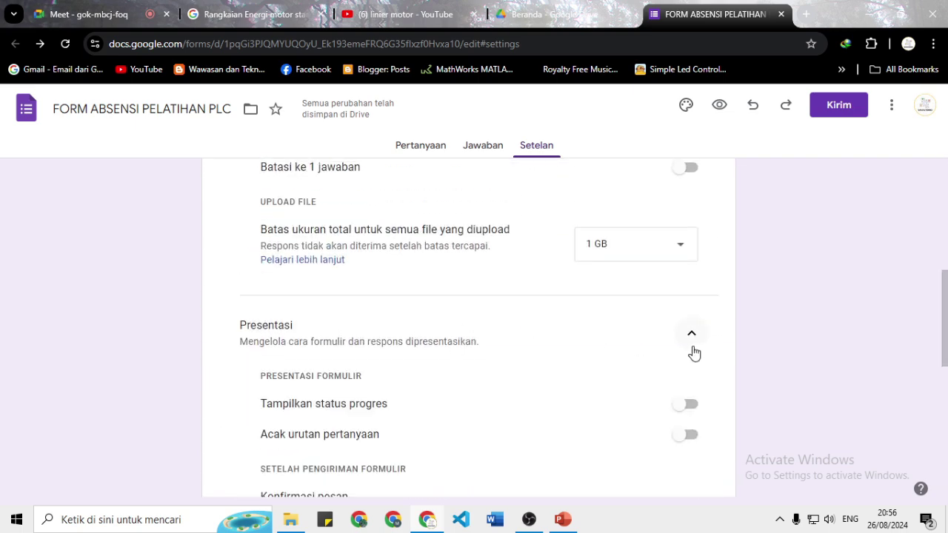
{"action": "scroll", "coordinate": [579, 333], "scroll_direction": "up", "scroll_amount": 2}
{"action": "scroll", "coordinate": [578, 333], "scroll_direction": "down", "scroll_amount": 6}
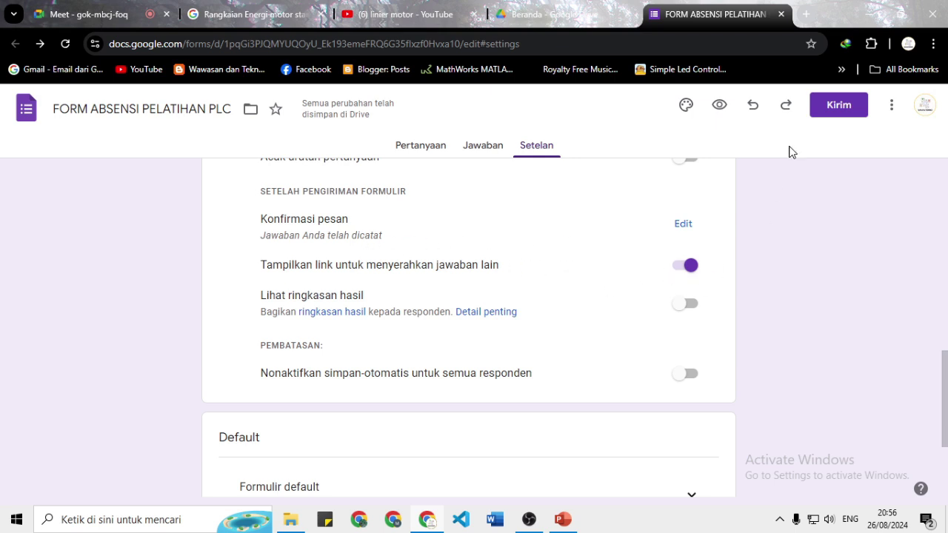
- Reopen the form's sharing link, shorten its URL and copy it again
{"action": "left_click", "coordinate": [836, 112]}
{"action": "left_click", "coordinate": [437, 241]}
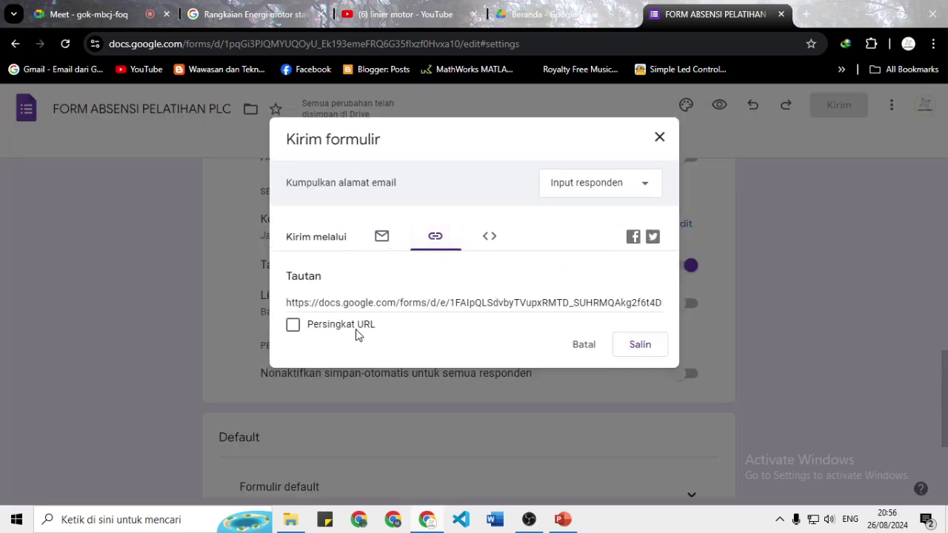
{"action": "left_click", "coordinate": [331, 324]}
{"action": "left_click", "coordinate": [639, 344]}
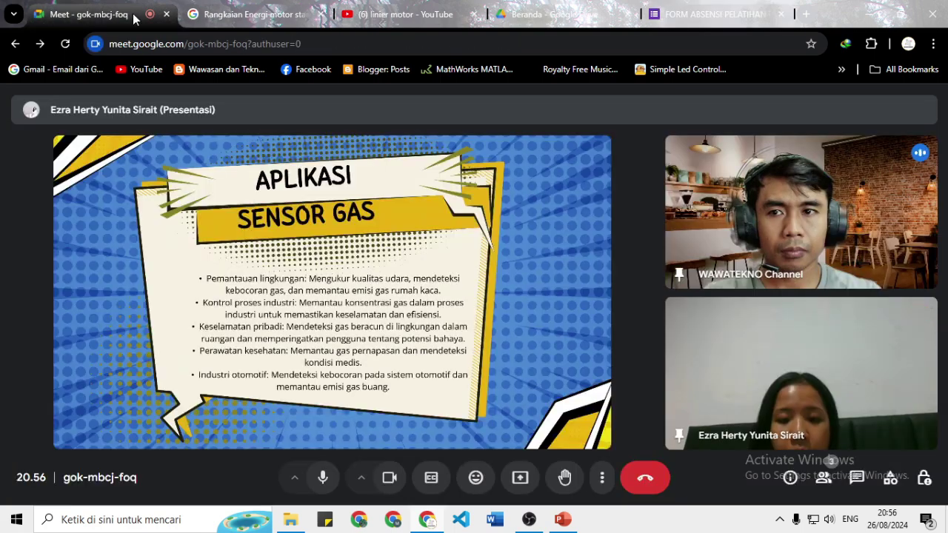
- Search Google for "whatsapp web" in a new browser tab and open the WhatsApp Web site
{"action": "left_click", "coordinate": [131, 11]}
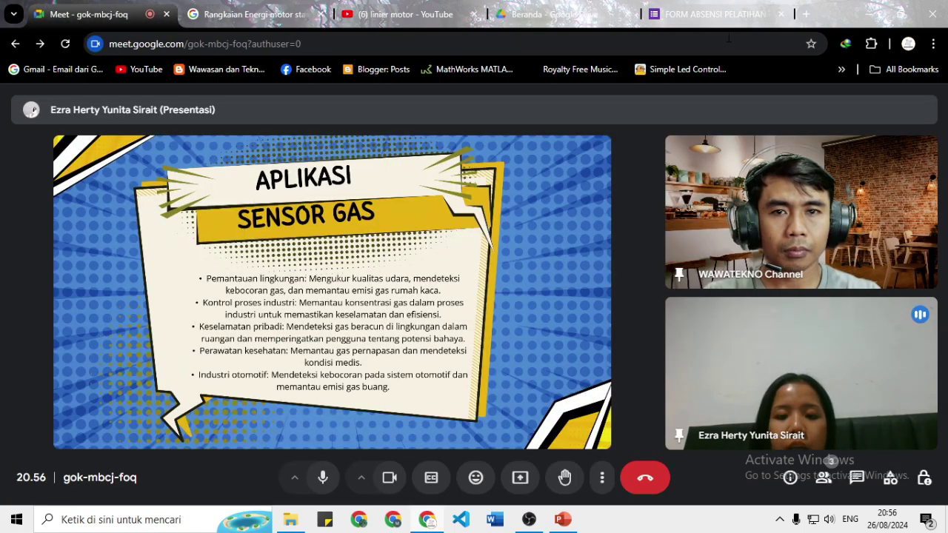
{"action": "left_click", "coordinate": [806, 14]}
{"action": "left_click", "coordinate": [358, 280]}
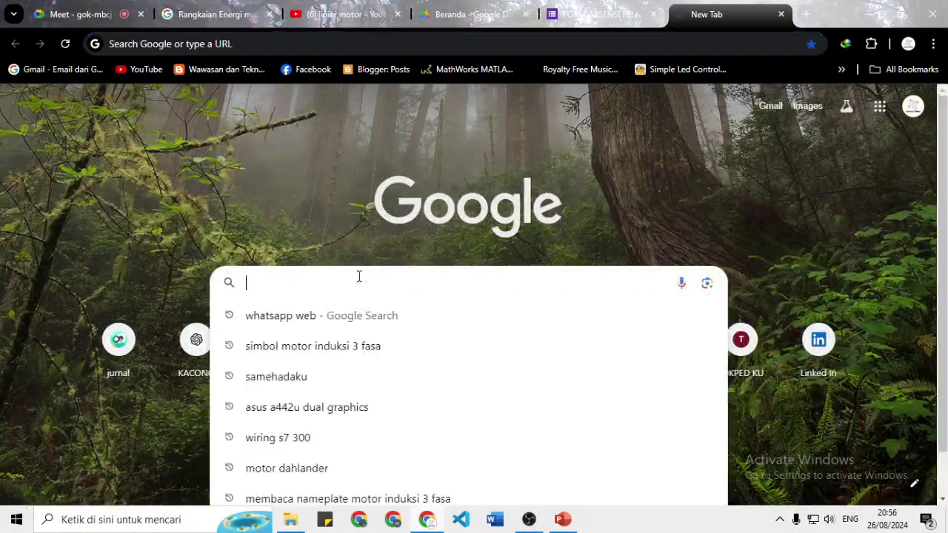
{"action": "type", "text": "what"}
{"action": "key", "text": "Return"}
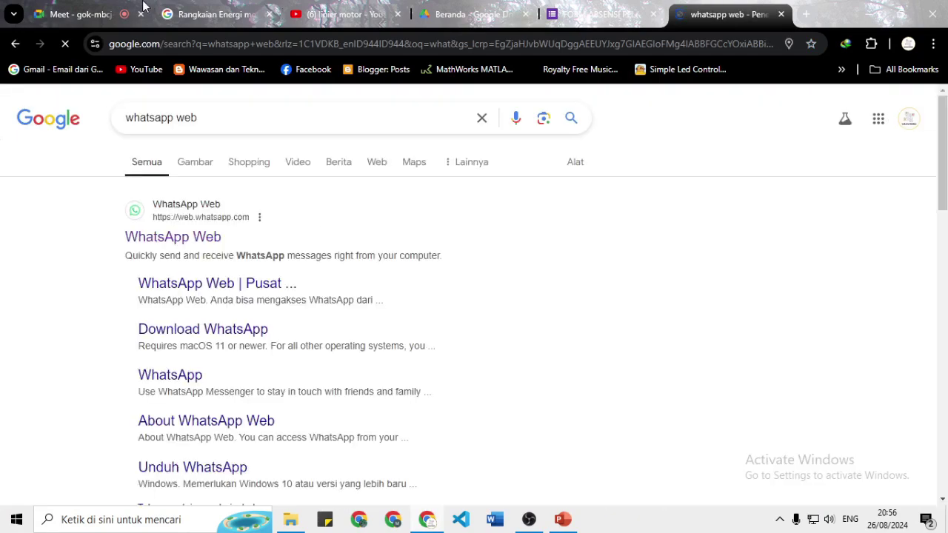
{"action": "key", "text": "ctrl+1"}
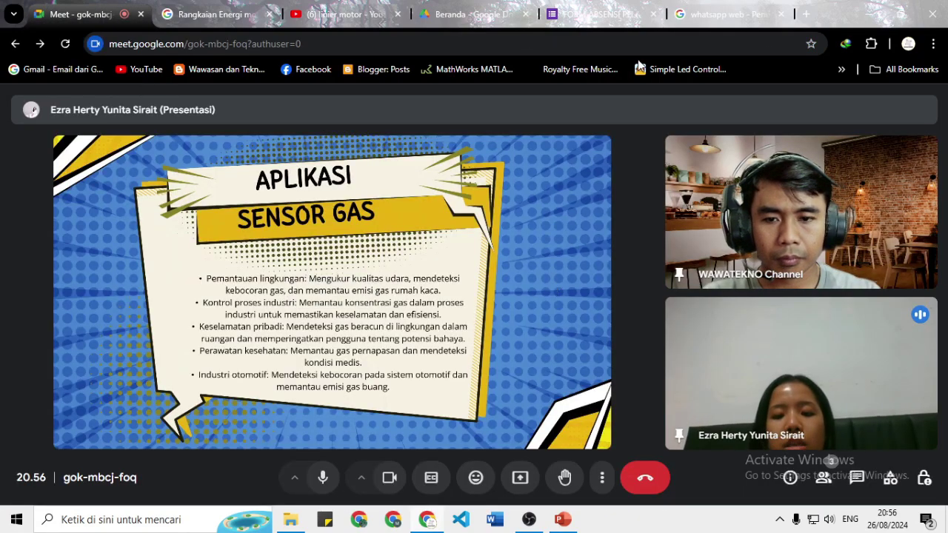
{"action": "key", "text": "ctrl+9"}
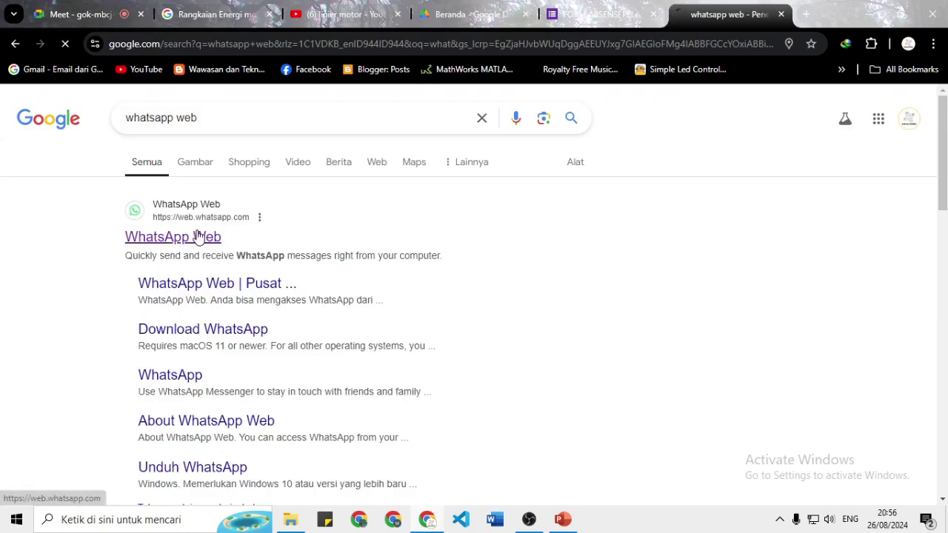
{"action": "left_click", "coordinate": [194, 237]}
- Open the client contact's conversation in WhatsApp Web and return to the Google Meet call
{"action": "left_click", "coordinate": [97, 7]}
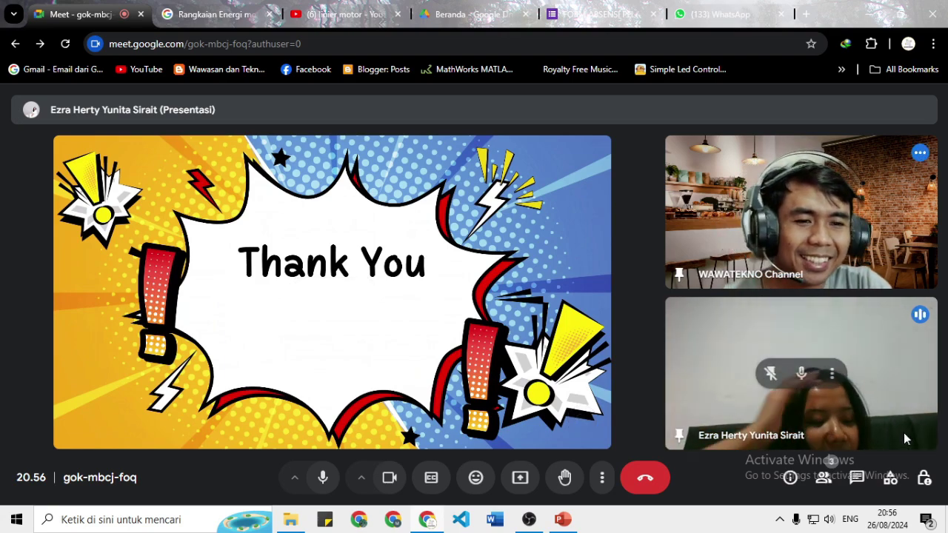
{"action": "left_click", "coordinate": [705, 14]}
{"action": "scroll", "coordinate": [171, 318], "scroll_direction": "down", "scroll_amount": 2}
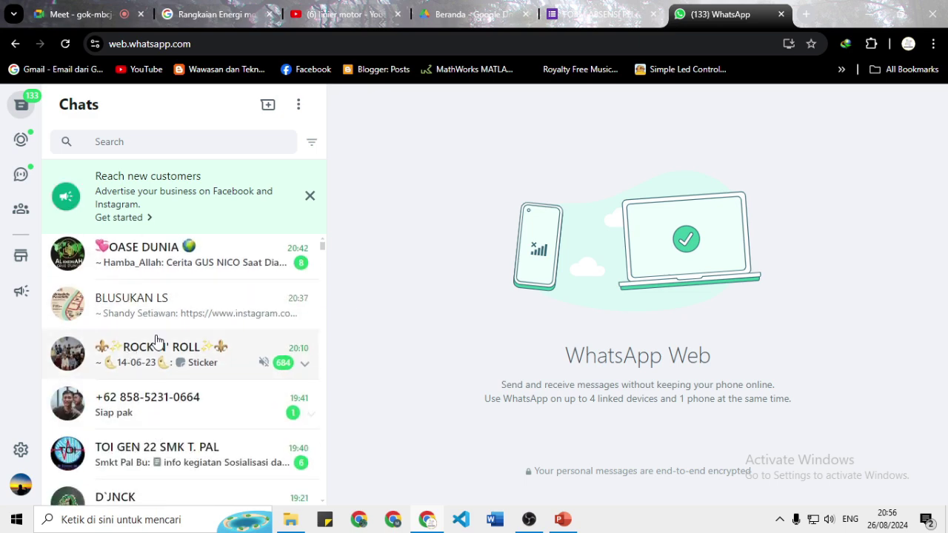
{"action": "scroll", "coordinate": [181, 311], "scroll_direction": "down", "scroll_amount": 2}
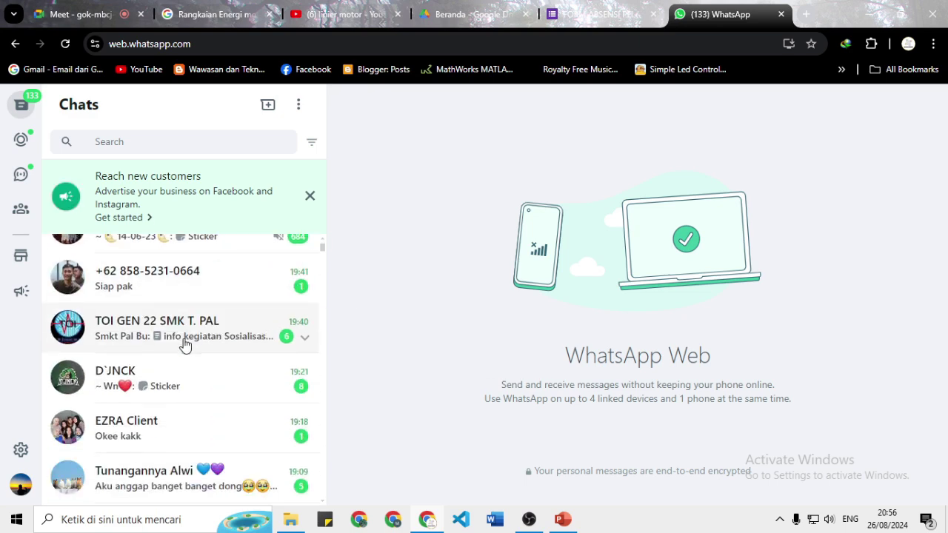
{"action": "left_click", "coordinate": [197, 428]}
{"action": "left_click", "coordinate": [96, 14]}
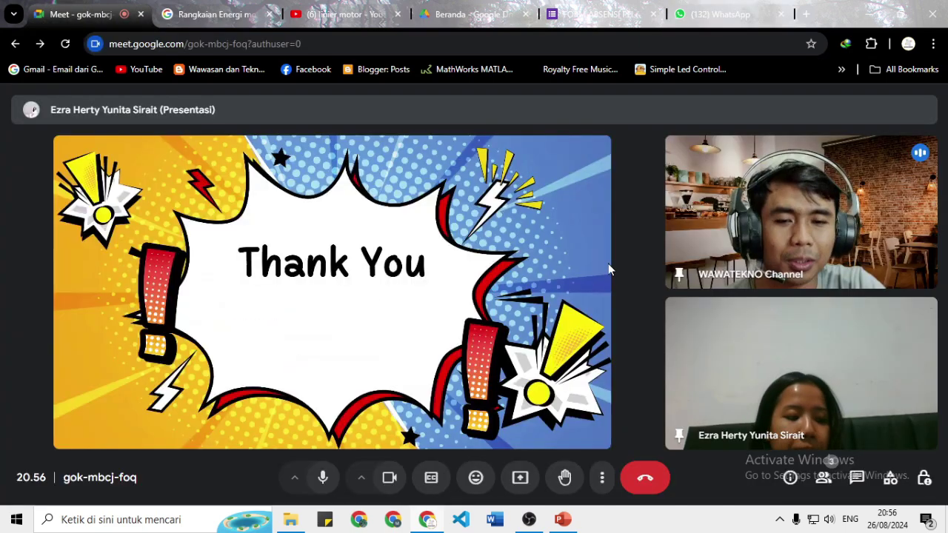